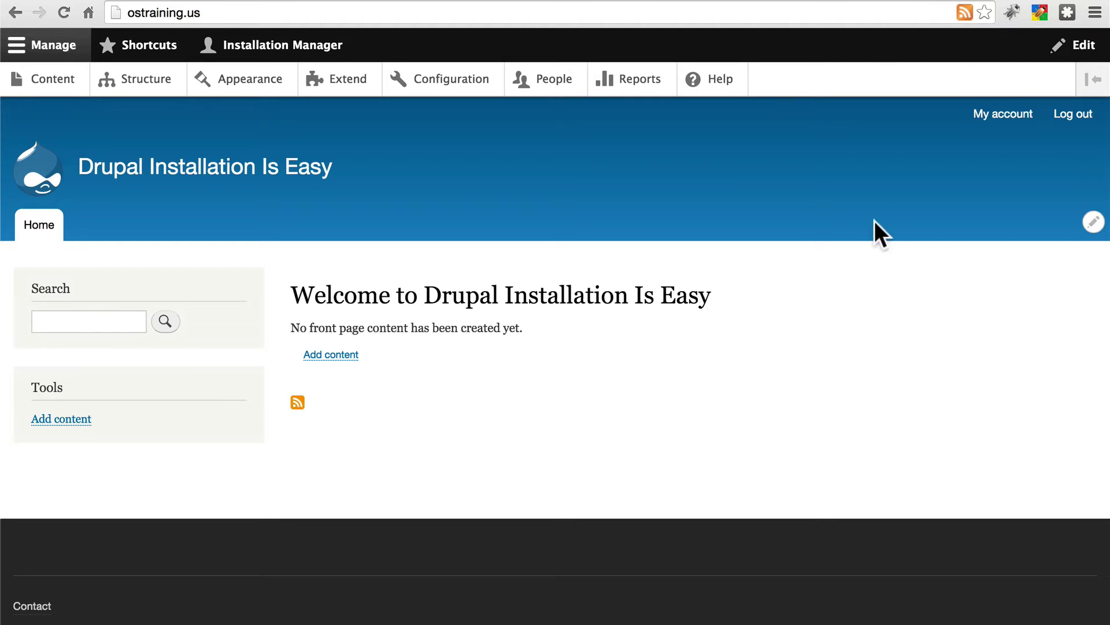
Open the Drupal Status report and scroll to the Trusted Host Settings row marked Not enabled
left_click(638, 81)
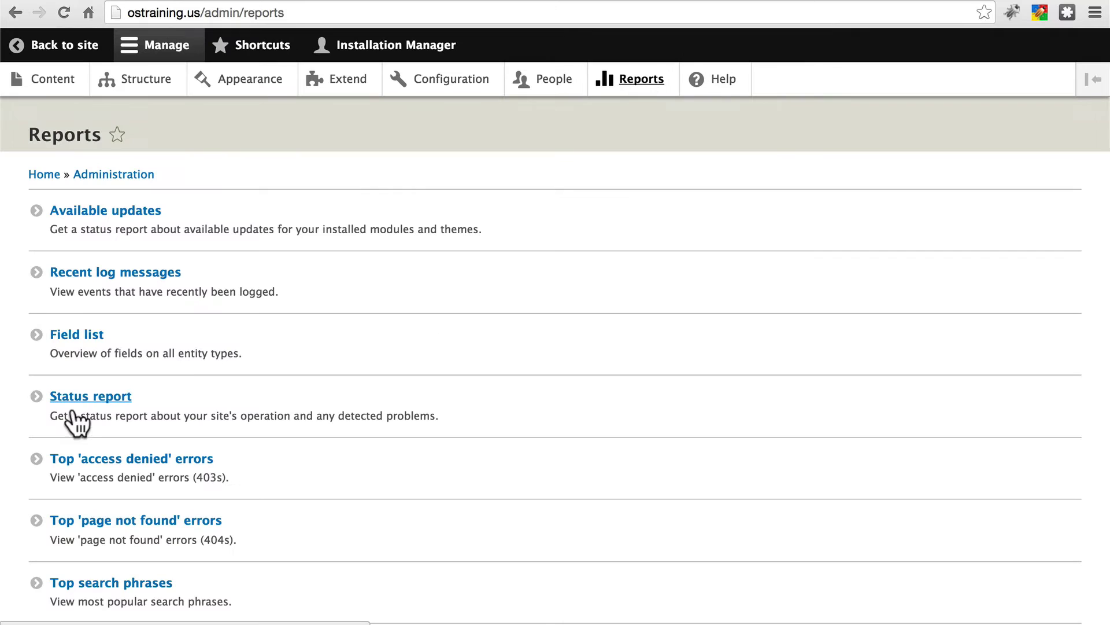
left_click(88, 400)
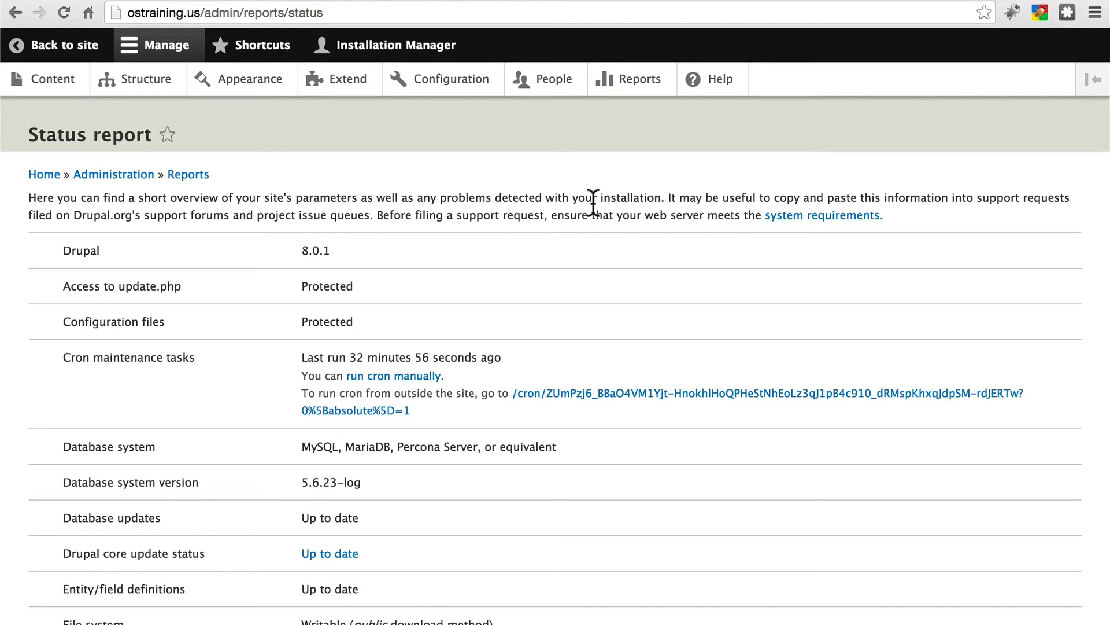
scroll(253, 281, "down", 6)
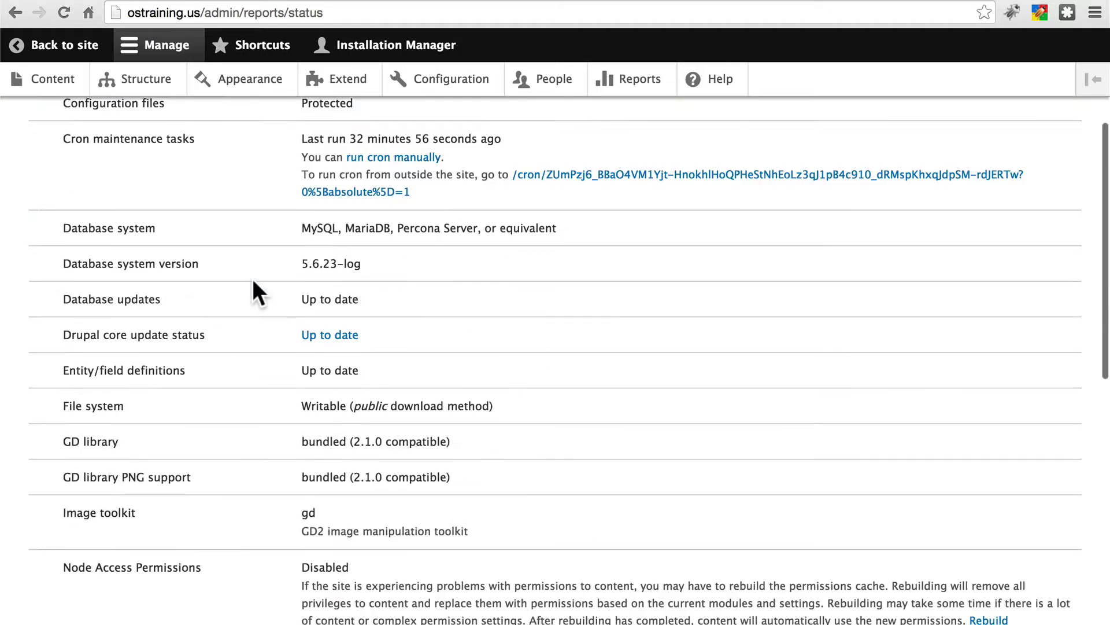
scroll(253, 278, "down", 5)
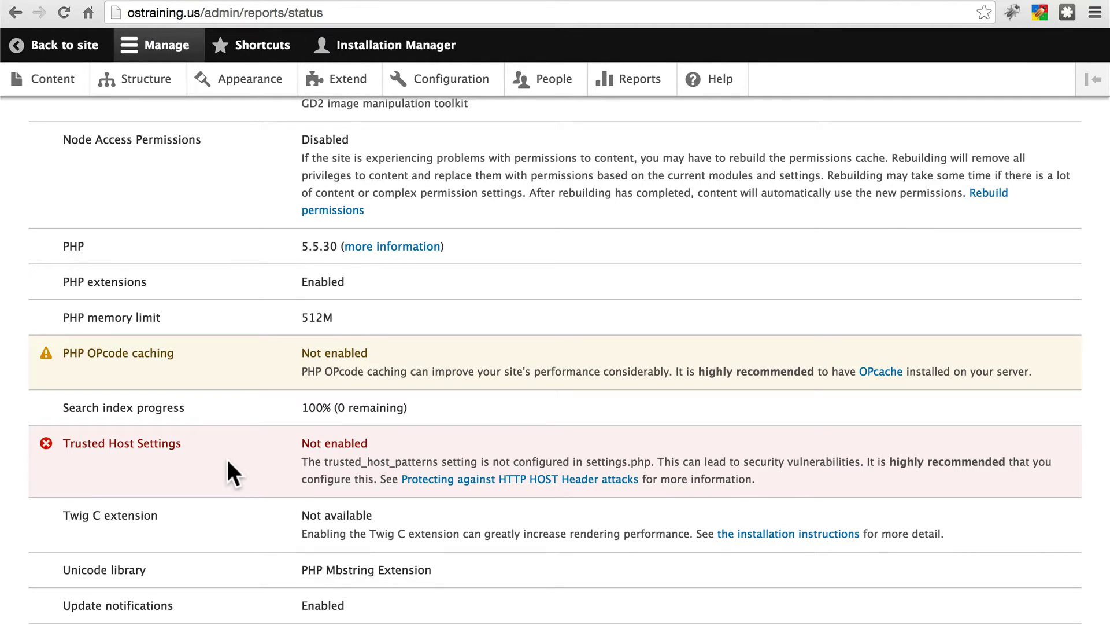
Launch cPanel File Manager at the Web Root directory
left_click(271, 2)
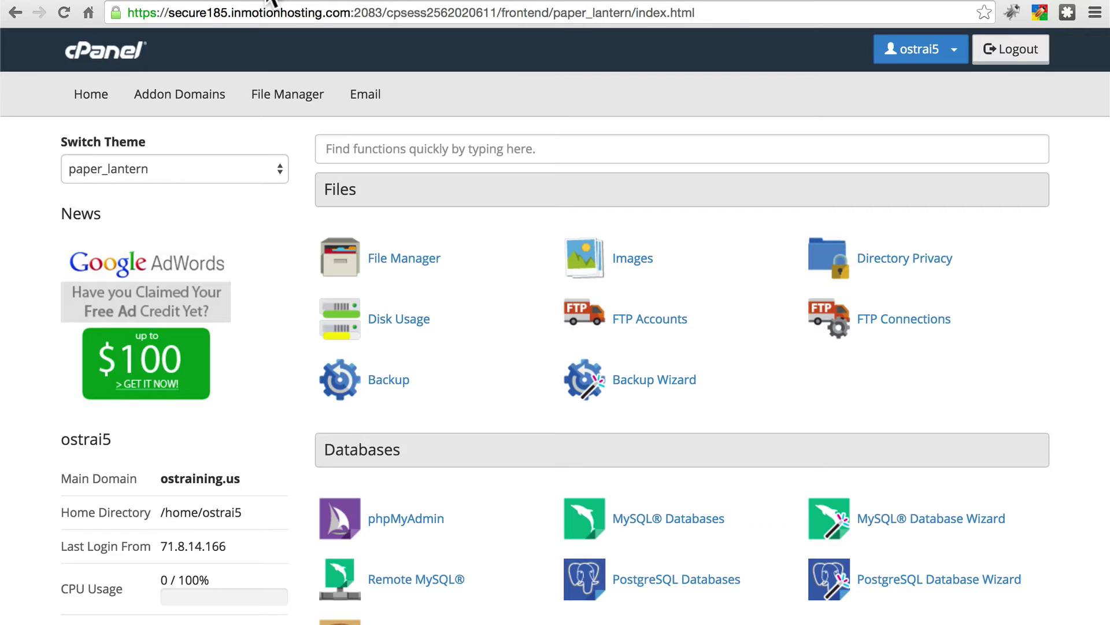
left_click(349, 267)
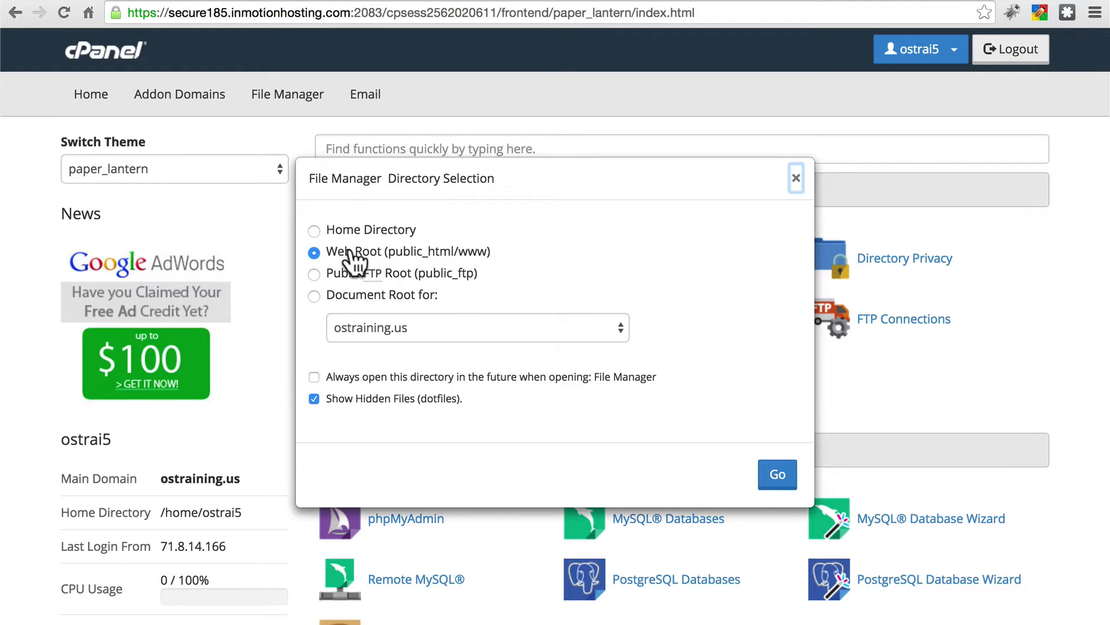
left_click(776, 480)
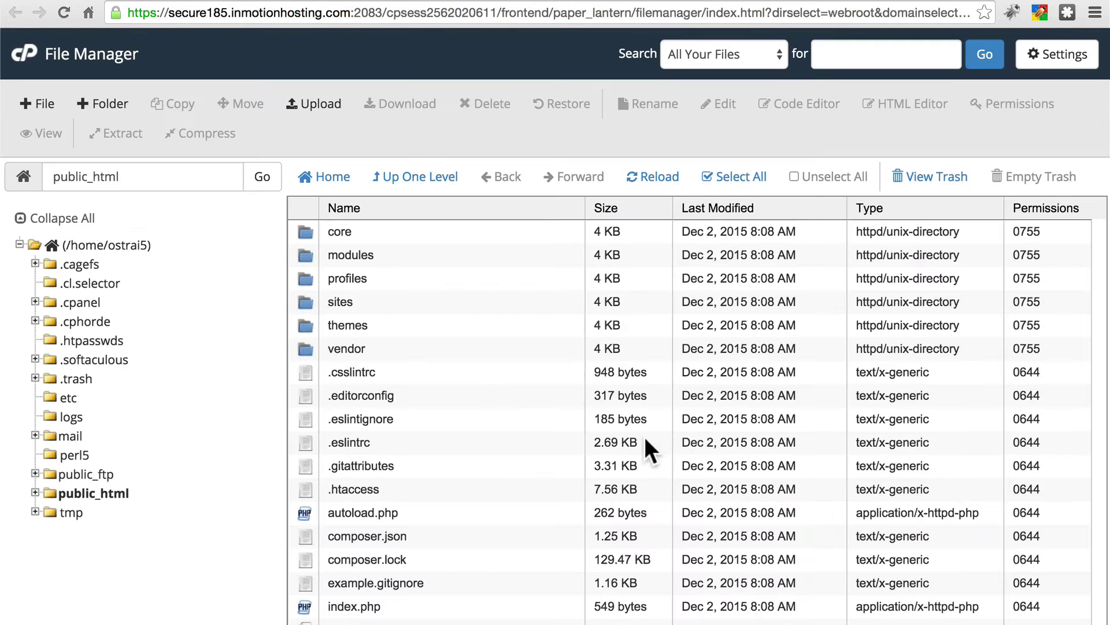
Give the sites/default folder owner write access, making its permissions 0755
double_click(405, 301)
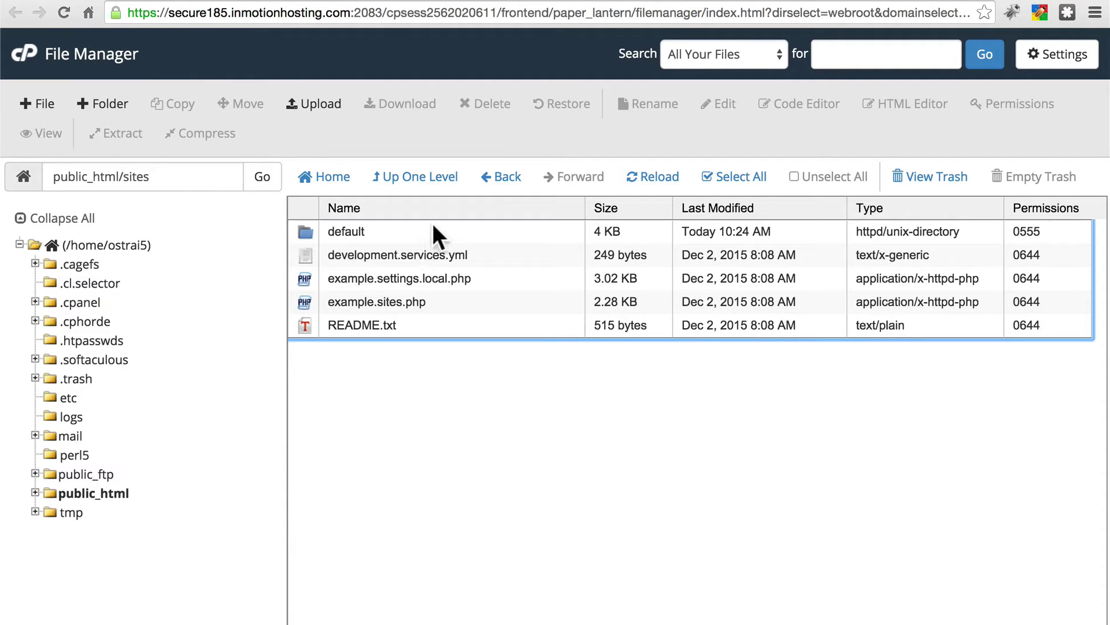
left_click(416, 229)
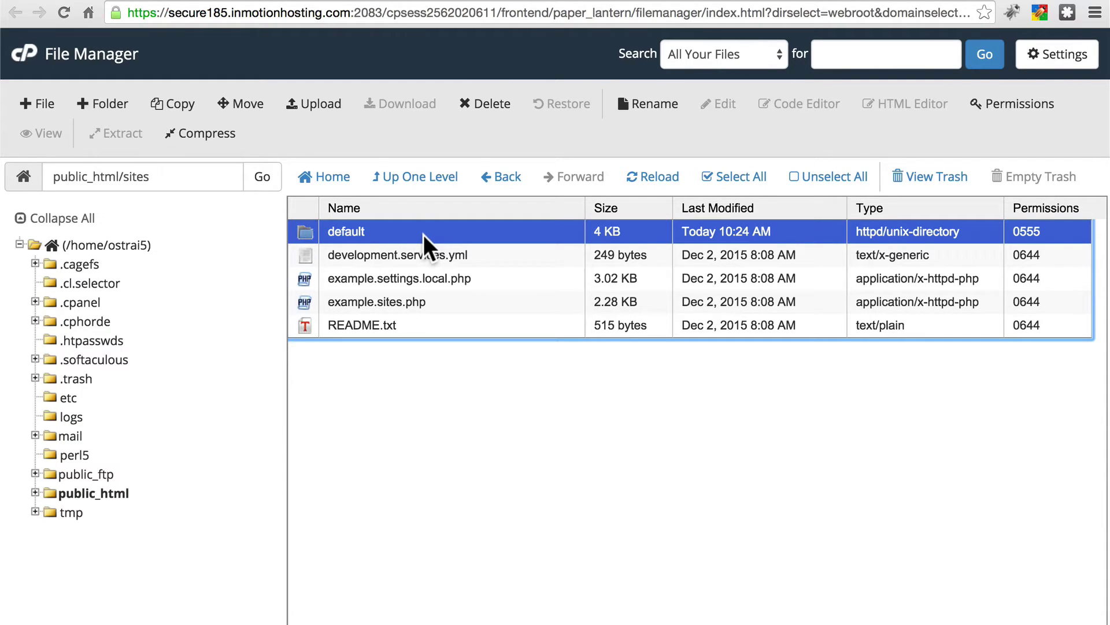
left_click(1009, 104)
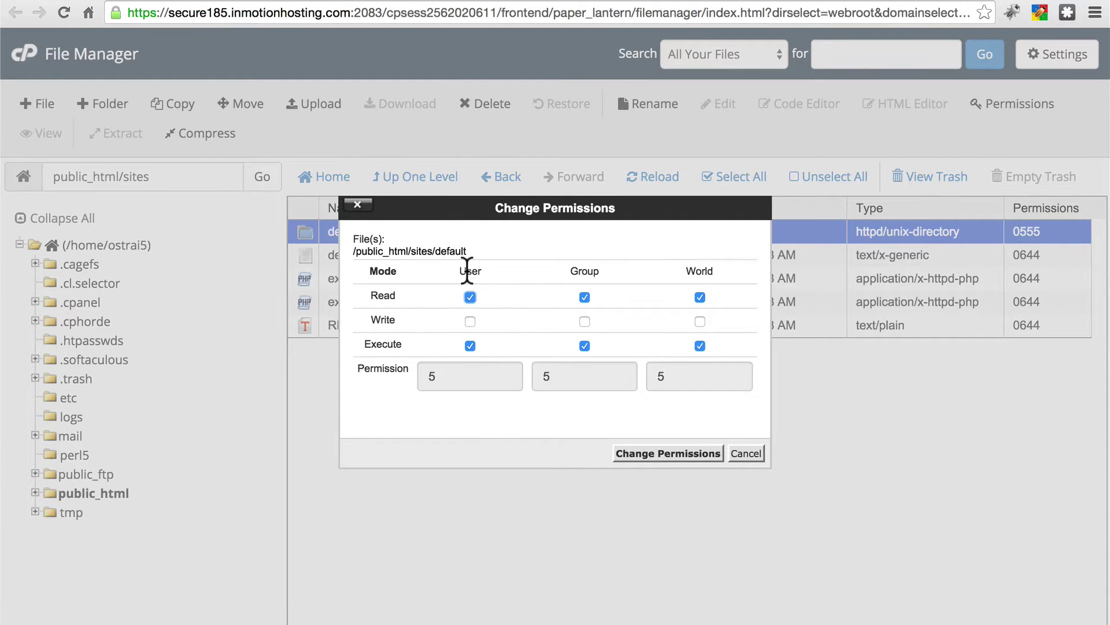
left_click(470, 318)
left_click(663, 456)
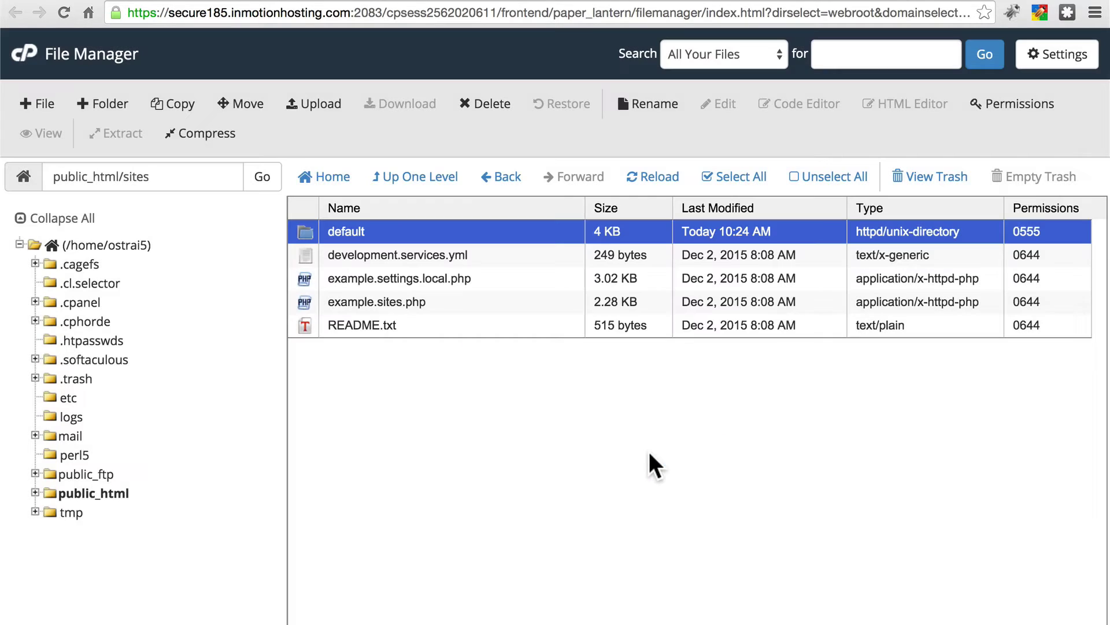
Change settings.php in sites/default from 0444 to 0644 by adding owner write permission
double_click(405, 232)
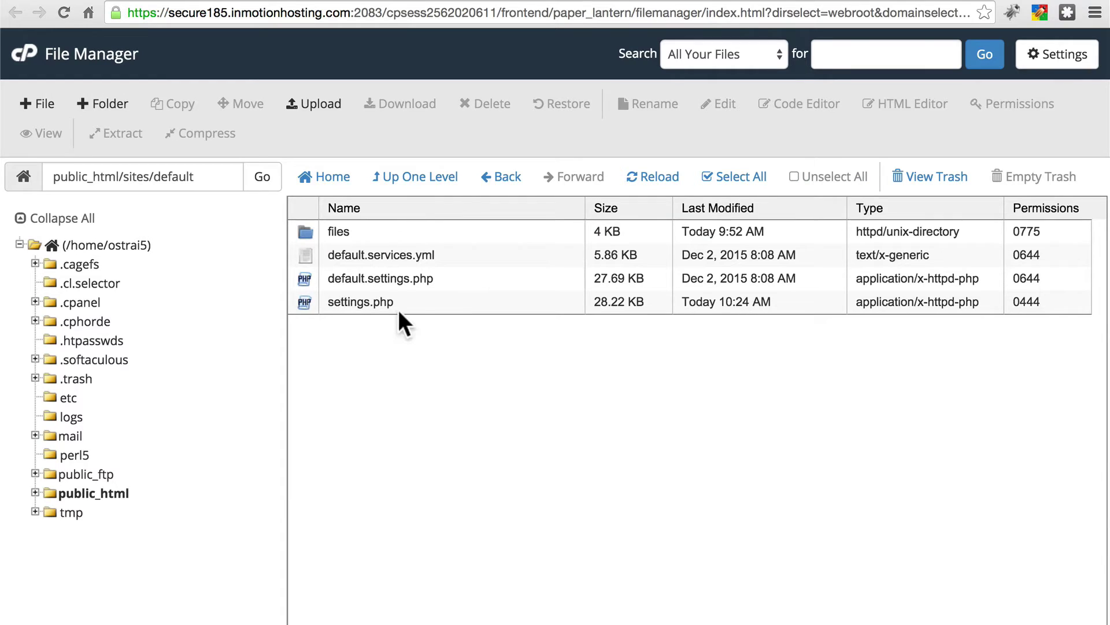
left_click(440, 299)
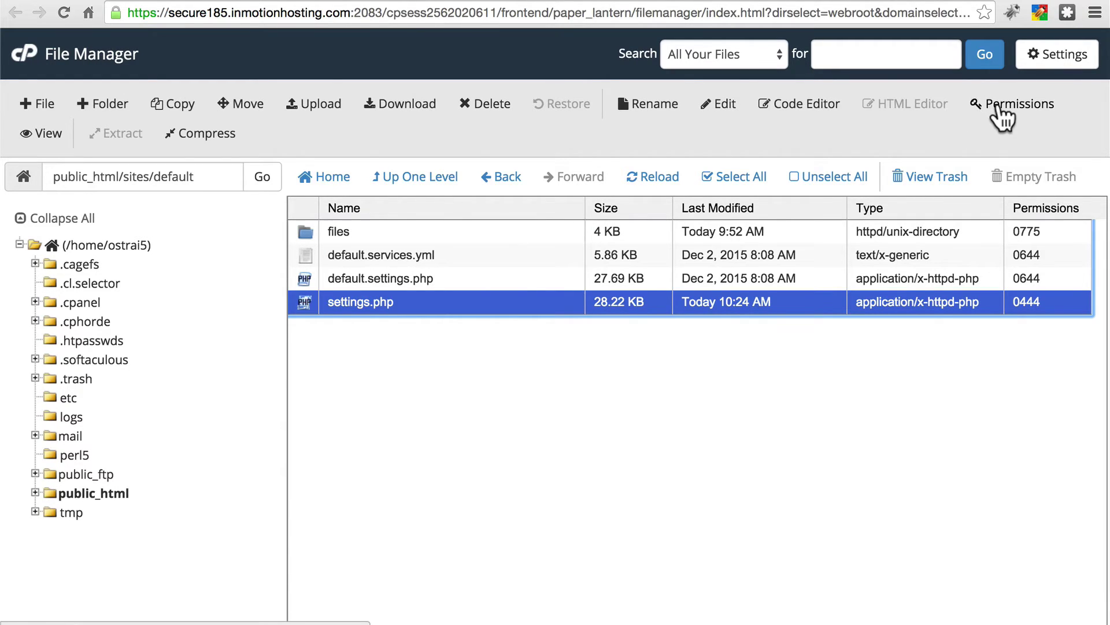
left_click(998, 105)
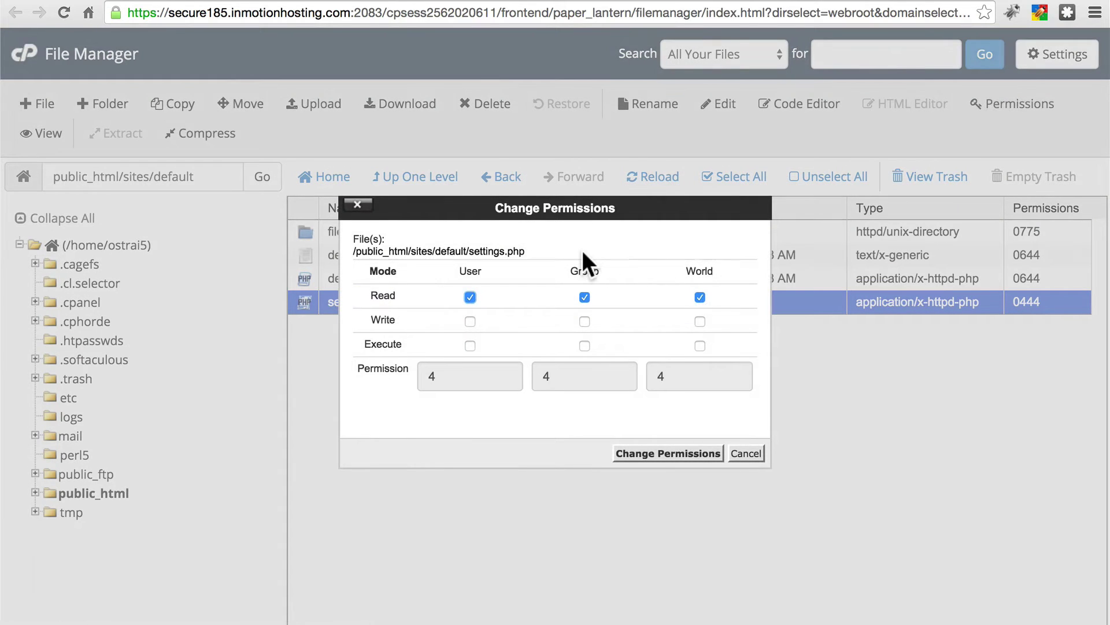
left_click(470, 321)
left_click(629, 446)
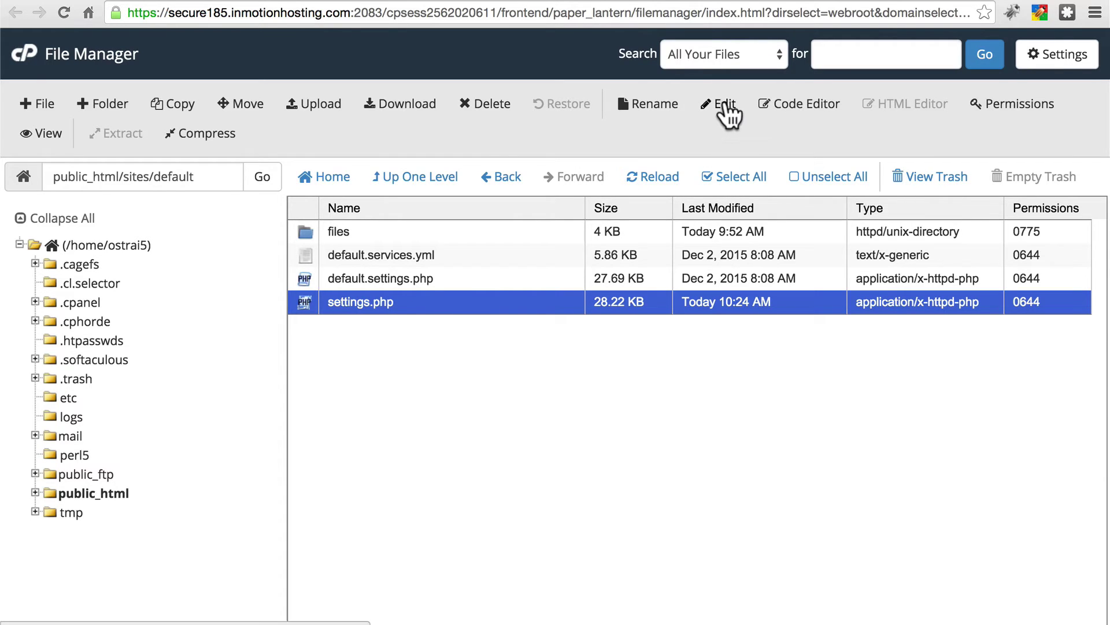
Open settings.php in the text editor, find 'trusted', and copy the example trusted_host_patterns code
left_click(723, 103)
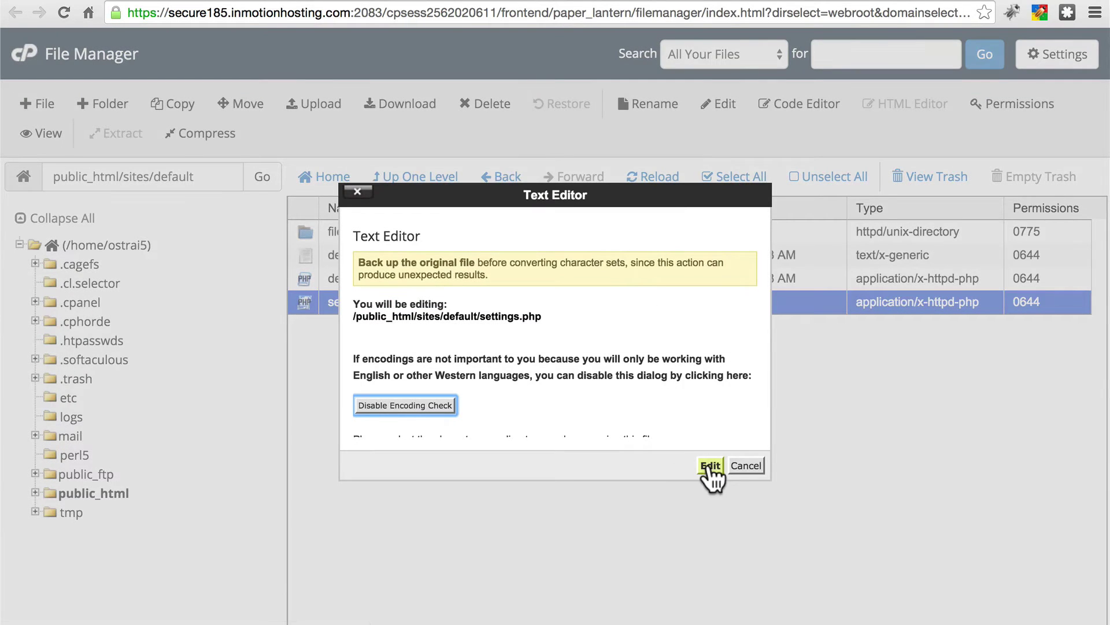
left_click(710, 464)
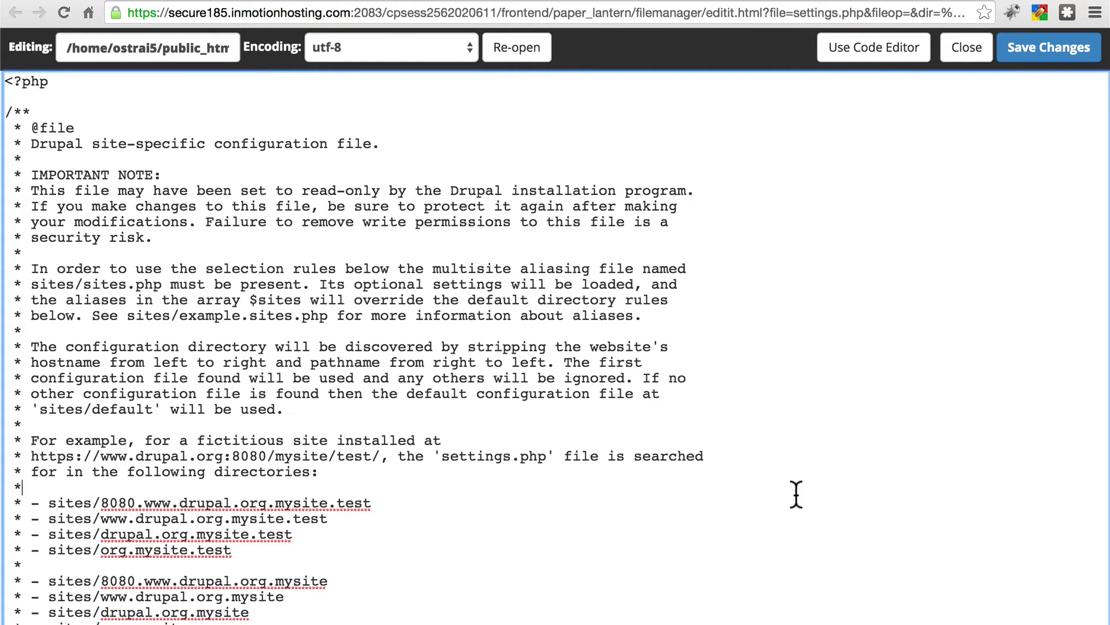
key("super+f")
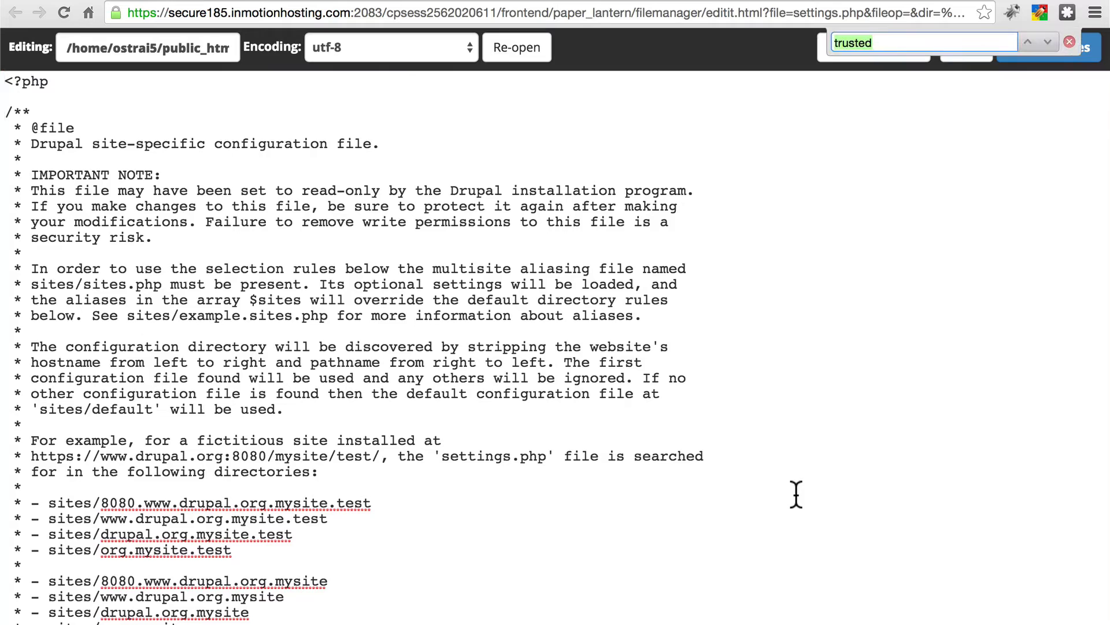
key("Return")
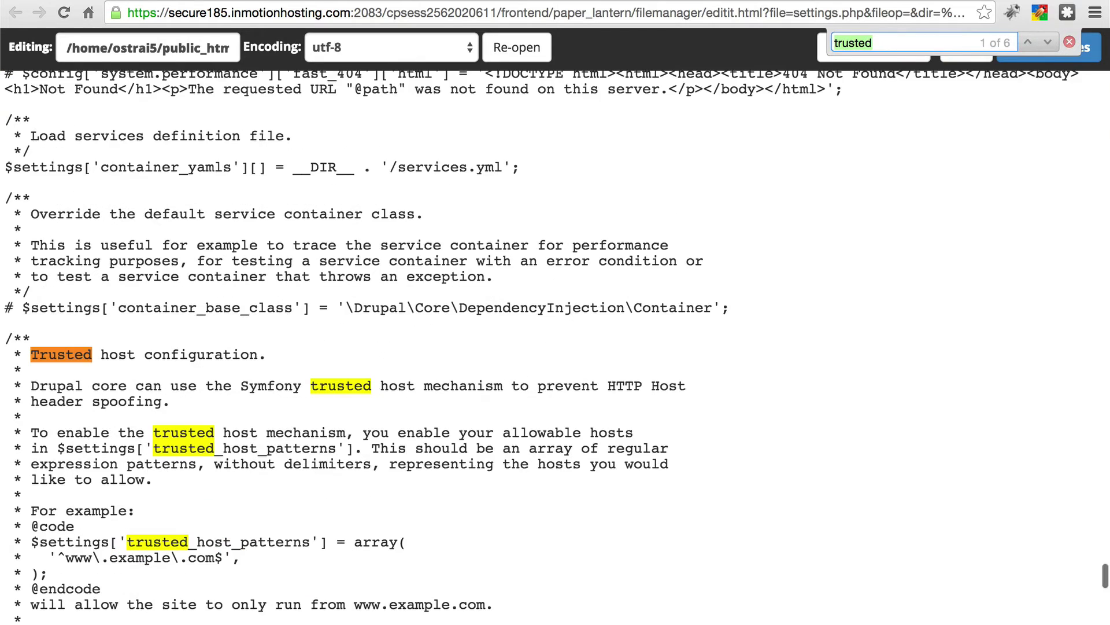
left_click(1070, 42)
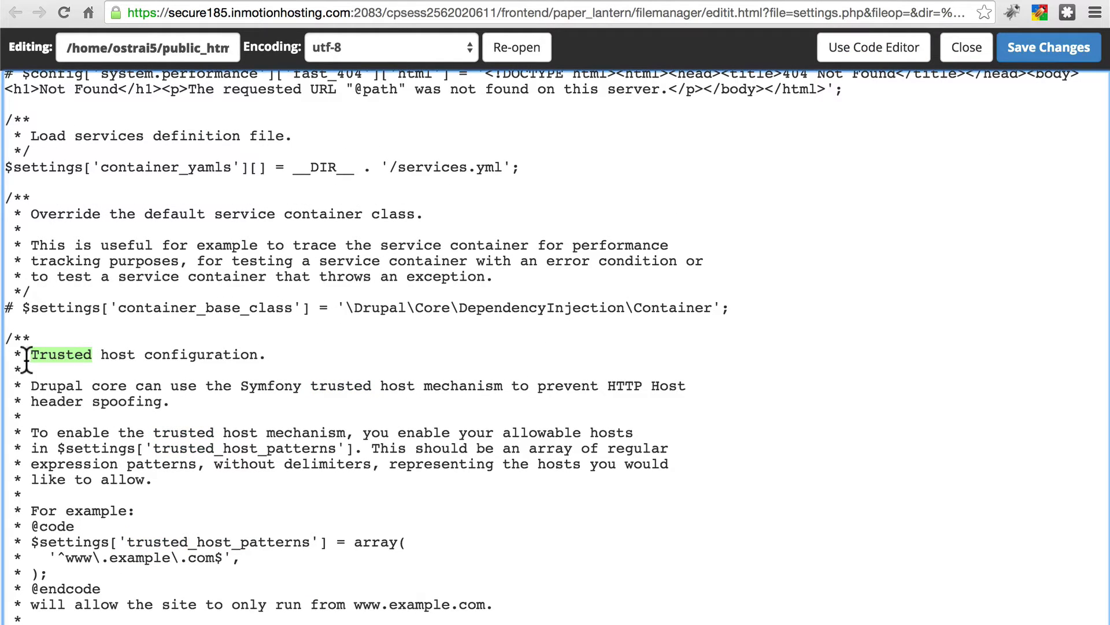
scroll(334, 322, "down", 5)
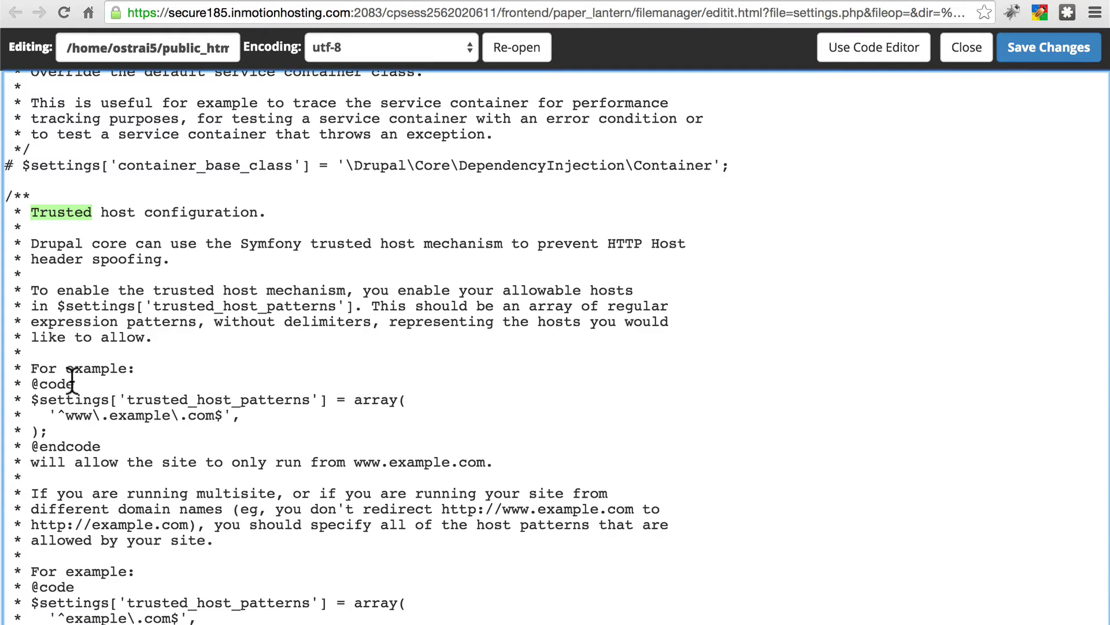
left_click_drag(52, 432, 2, 403)
key("super+c")
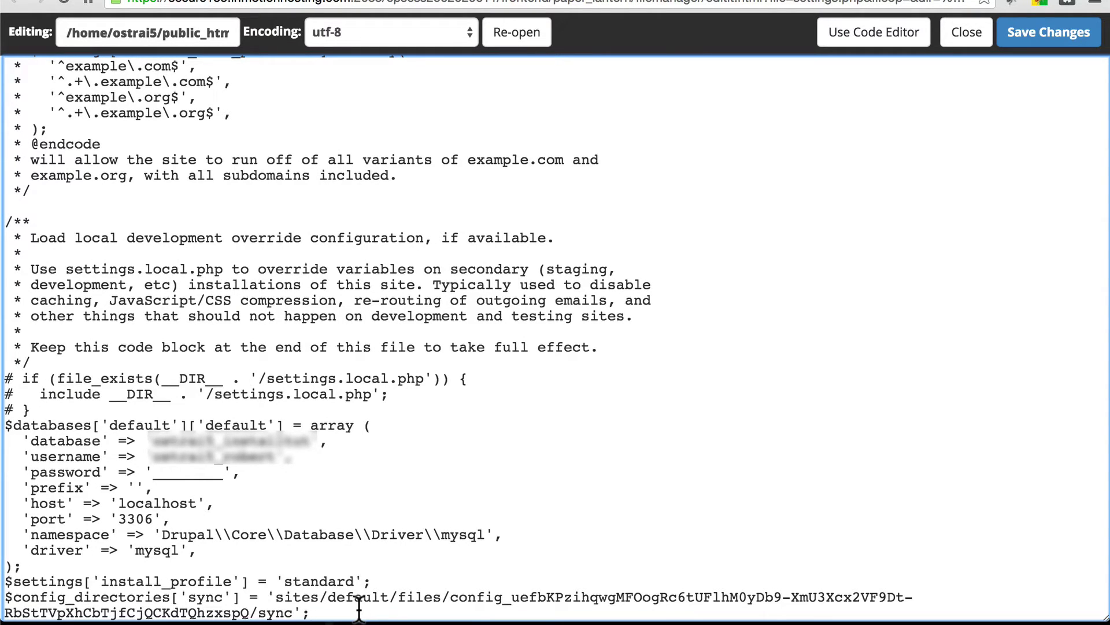
Paste the copied trusted_host_patterns example at the end of settings.php
left_click(426, 468)
key("super+Down")
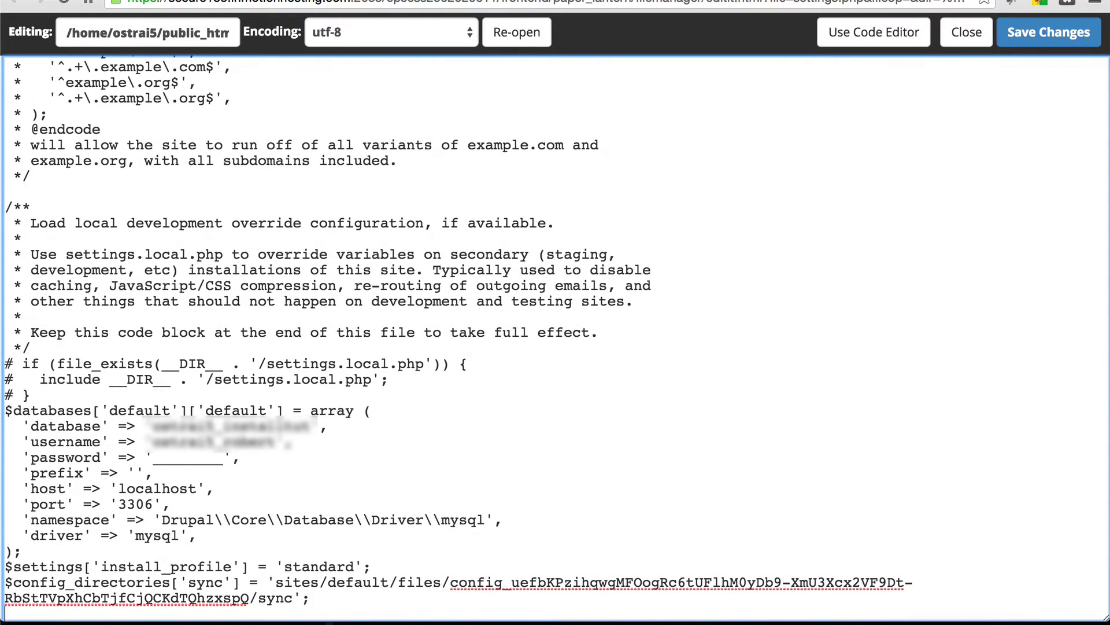
key("super+v")
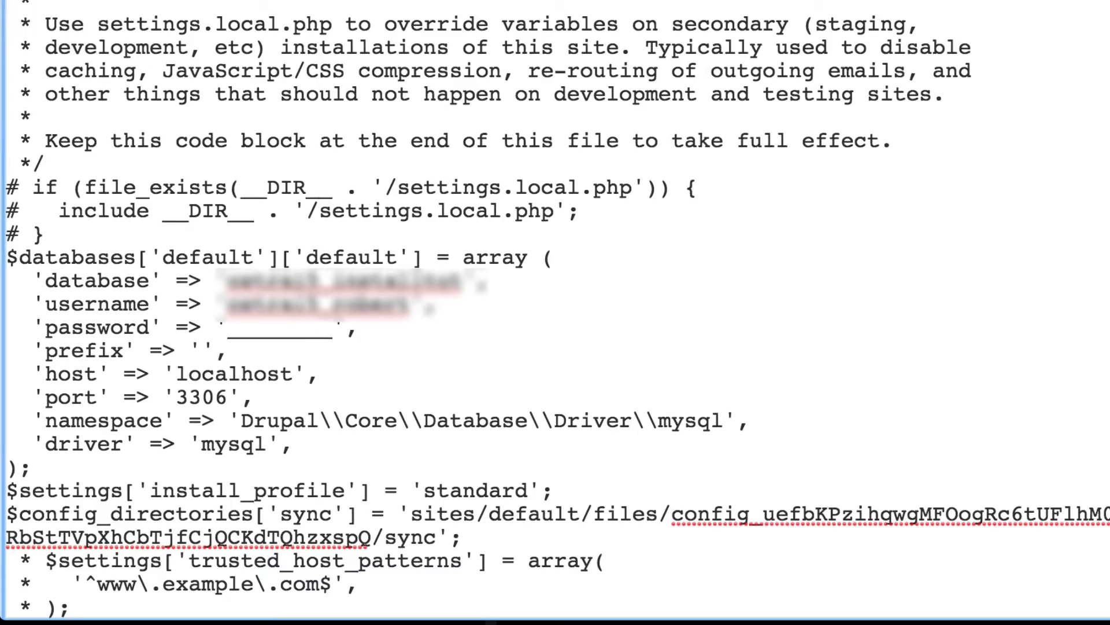
Remove the ' * ' comment markers from the closing, pattern and $settings lines, aligning them left
key("Left")
key("Left")
key("Left")
key("Left")
key("Left")
key("Right")
key("Right")
key("Right")
key("Left")
key("Right")
key("Left")
key("Right")
key("Left")
key("Right")
key("BackSpace")
key("BackSpace")
key("BackSpace")
key("Up")
key("Right")
key("Right")
key("Right")
key("BackSpace")
key("BackSpace")
key("BackSpace")
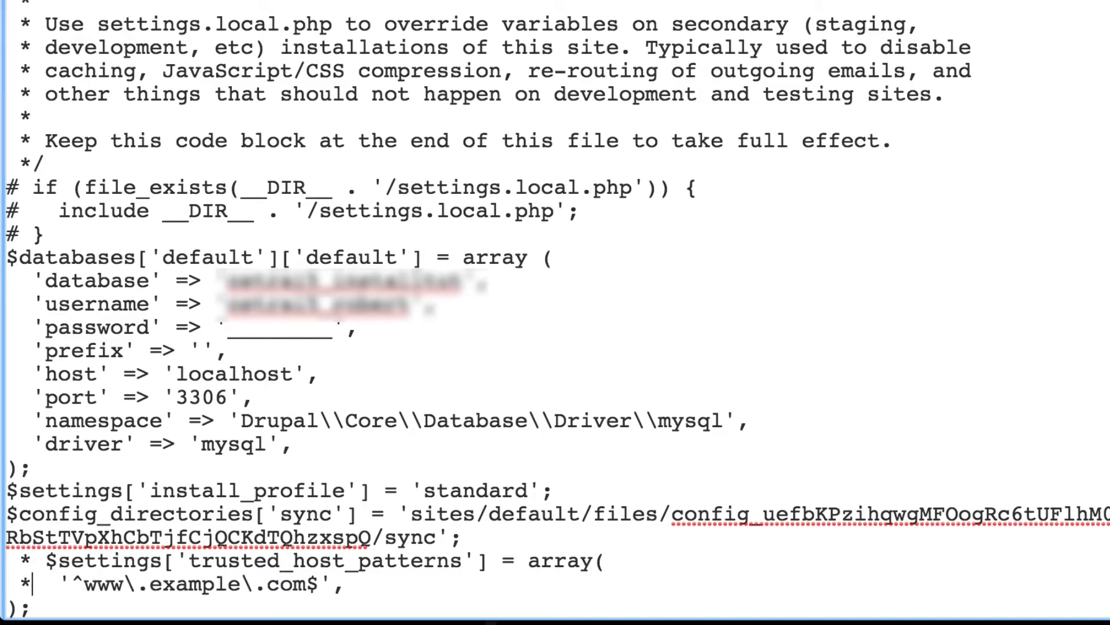
key("Up")
key("Right")
key("Right")
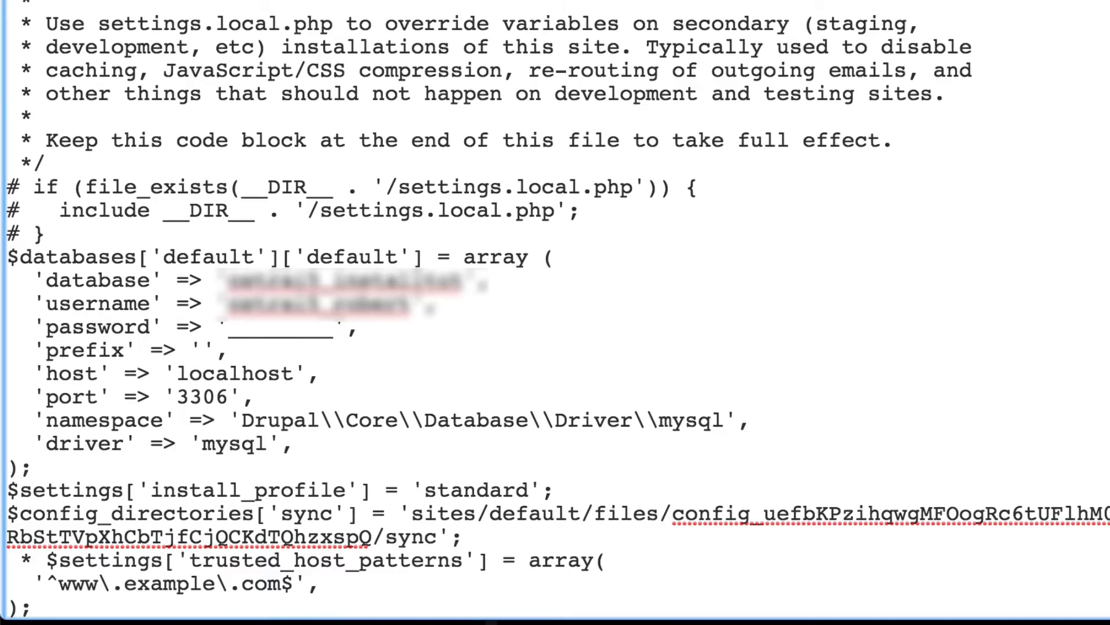
key("Delete")
key("BackSpace")
key("Delete")
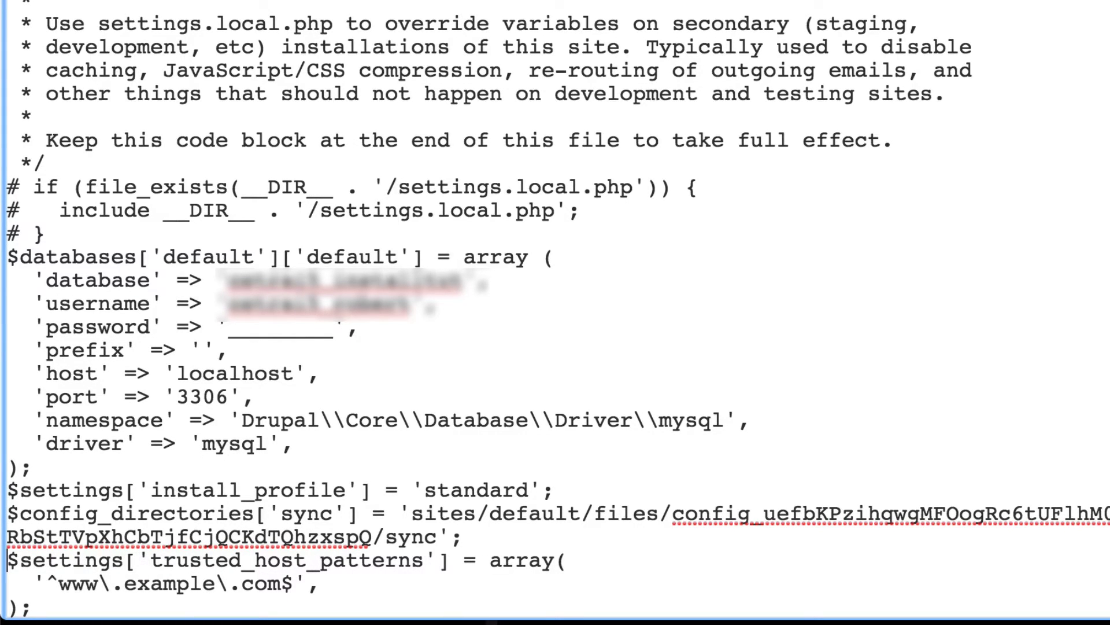
Place the caret just before 'example' in the host pattern line
key("Right")
key("Right")
key("Right")
key("Down")
key("Right")
key("Right")
key("Left")
key("Left")
key("Down")
key("Left")
key("Left")
key("Right")
key("Right")
key("Left")
key("Left")
key("Up")
key("Up")
key("Down")
key("Down")
key("Up")
Replace 'example' with 'ostraining' and 'com' with 'us' in the first host pattern
key("Right")
key("Right")
key("Right")
key("Right")
key("Right")
key("Right")
key("Right")
key("Right")
key("Right")
key("Right")
key("Right")
key("Right")
key("Right")
key("Right")
key("Right")
key("Right")
key("BackSpace")
key("BackSpace")
key("BackSpace")
key("BackSpace")
key("BackSpace")
key("BackSpace")
key("BackSpace")
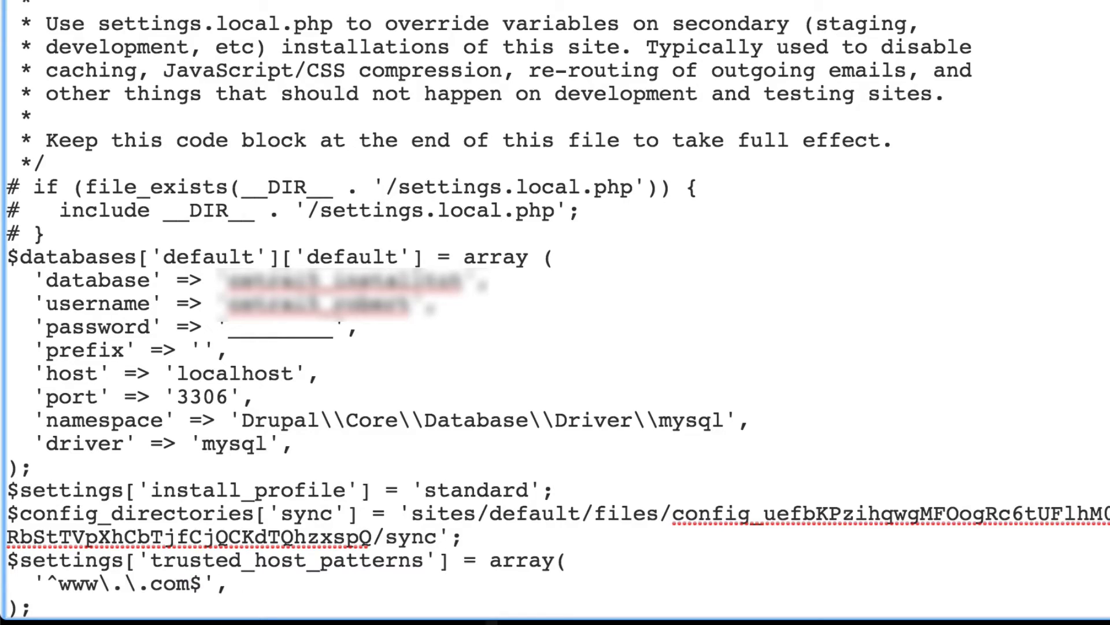
type("ostraining")
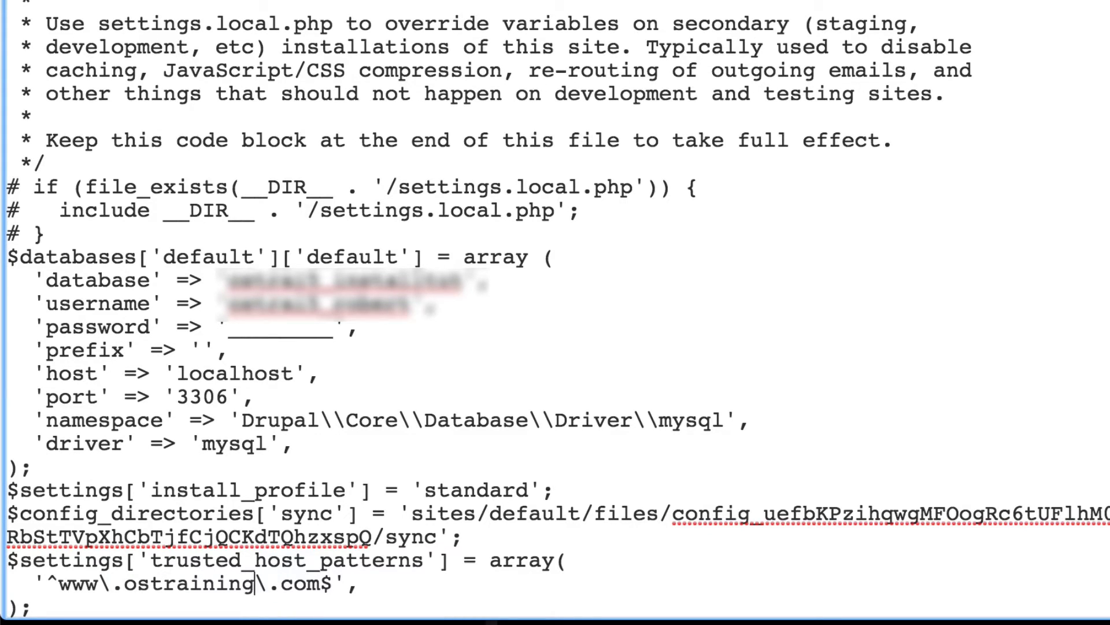
key("Right")
key("Right")
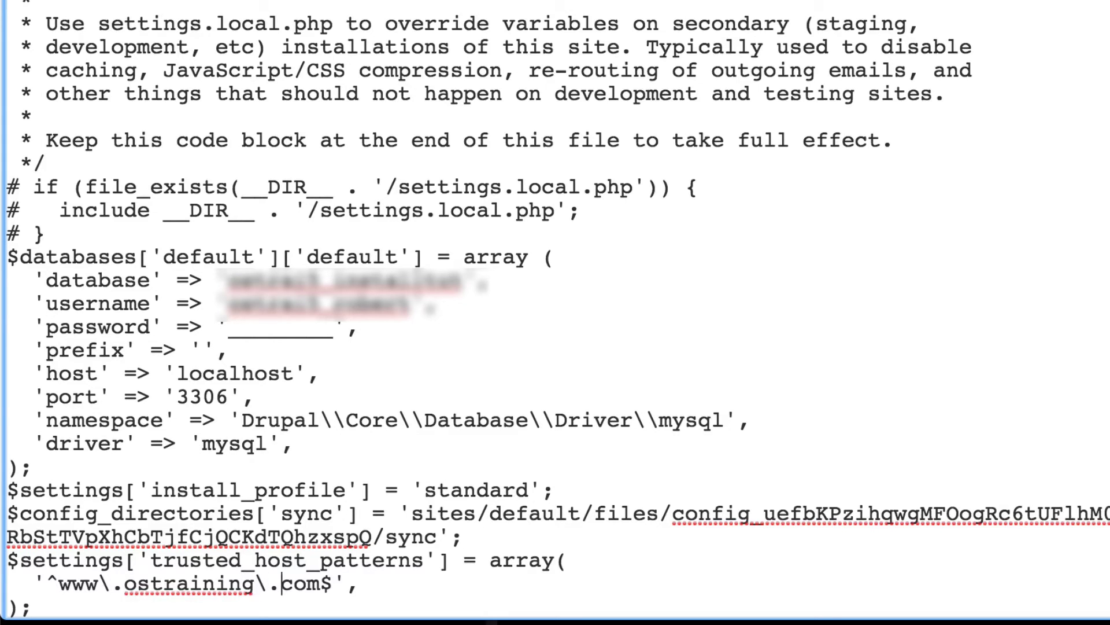
key("Right")
key("Right")
key("Right")
key("BackSpace")
key("BackSpace")
key("BackSpace")
type("u")
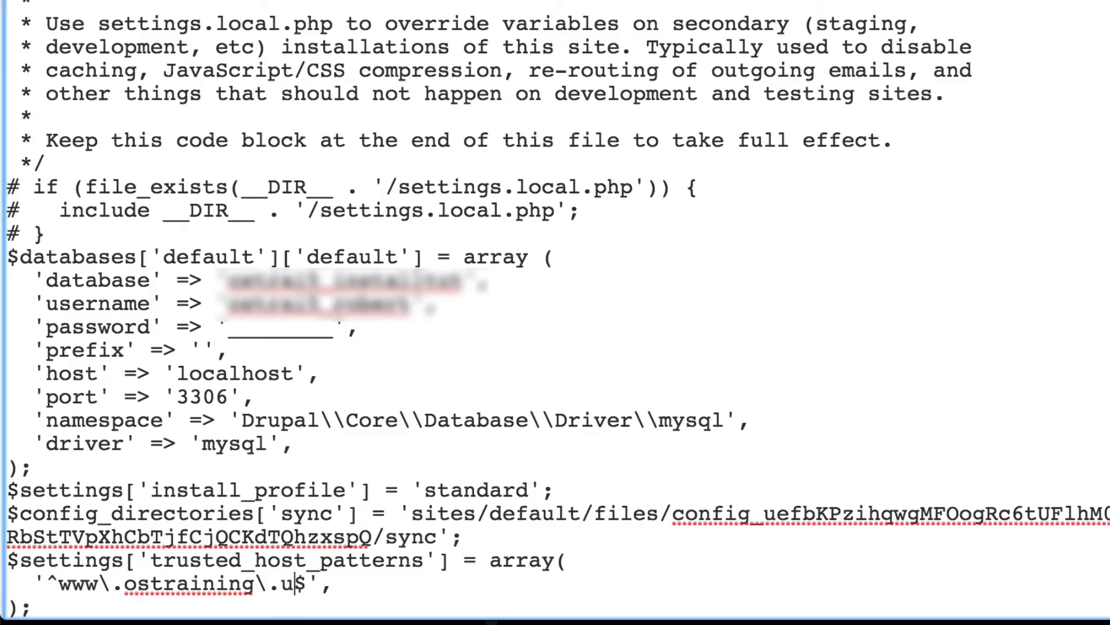
type("s")
Add a second pattern '^ostraining\.us$', below the first and save settings.php
key("Right")
key("Right")
key("Right")
key("Return")
scroll(731, 310, "down", 1)
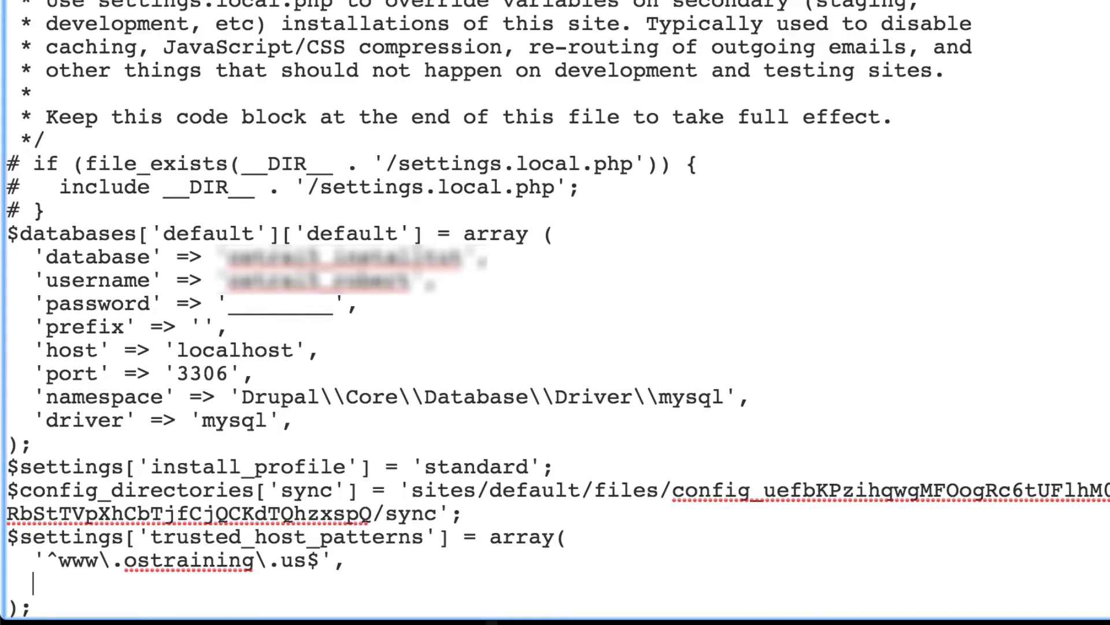
key("BackSpace")
key("Up")
key("Right")
key("Right")
key("Right")
key("Right")
key("Right")
key("Right")
key("Right")
key("Right")
key("Down")
key("Left")
key("Left")
key("Right")
key("Right")
type("'^ostrai")
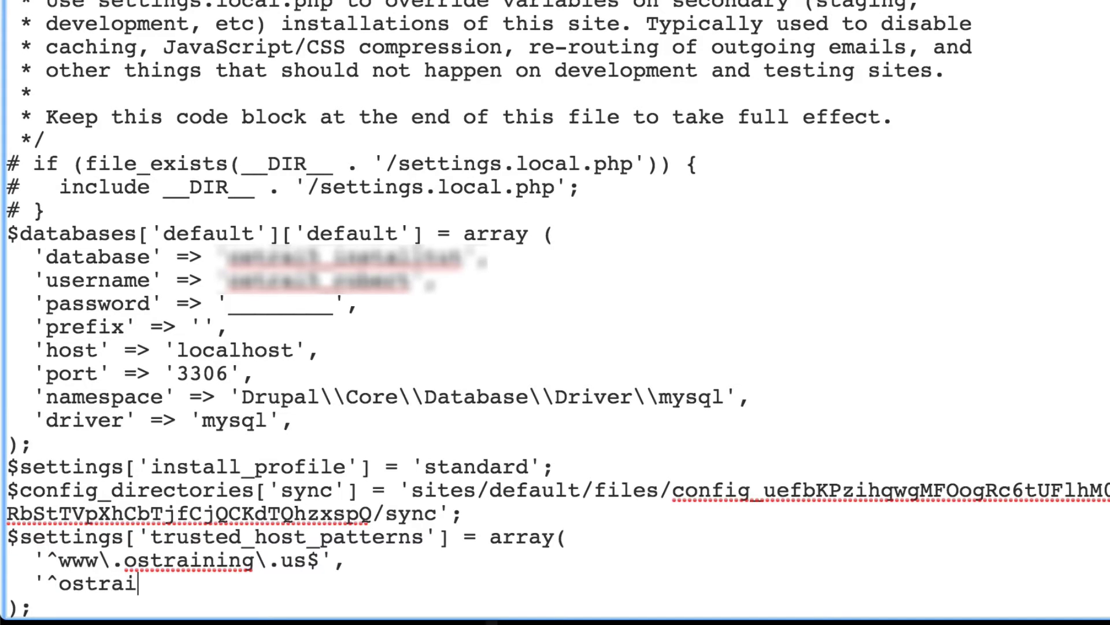
type("ning\\")
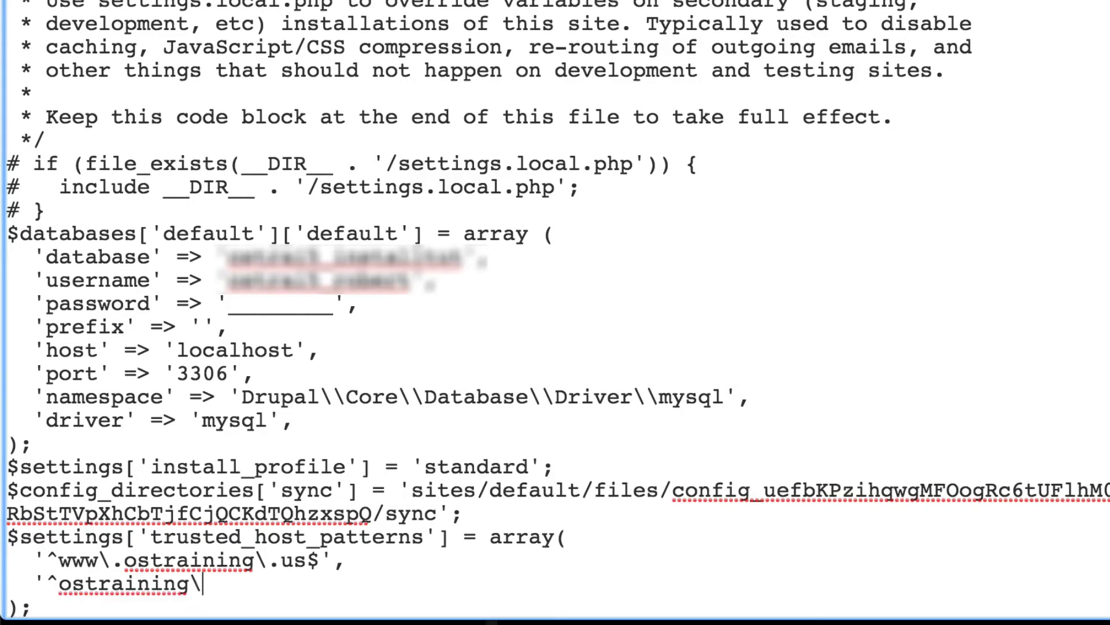
type(".us$',")
key("ctrl+s")
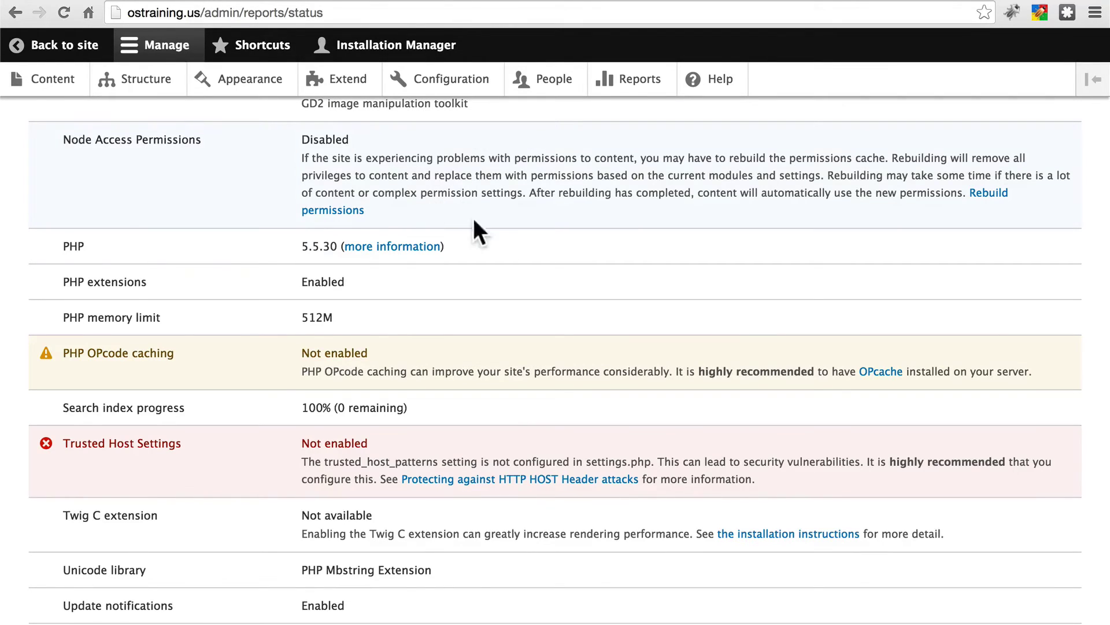
Reload the status report and confirm Trusted Host Settings is Enabled for both ostraining.us patterns
key("super+r")
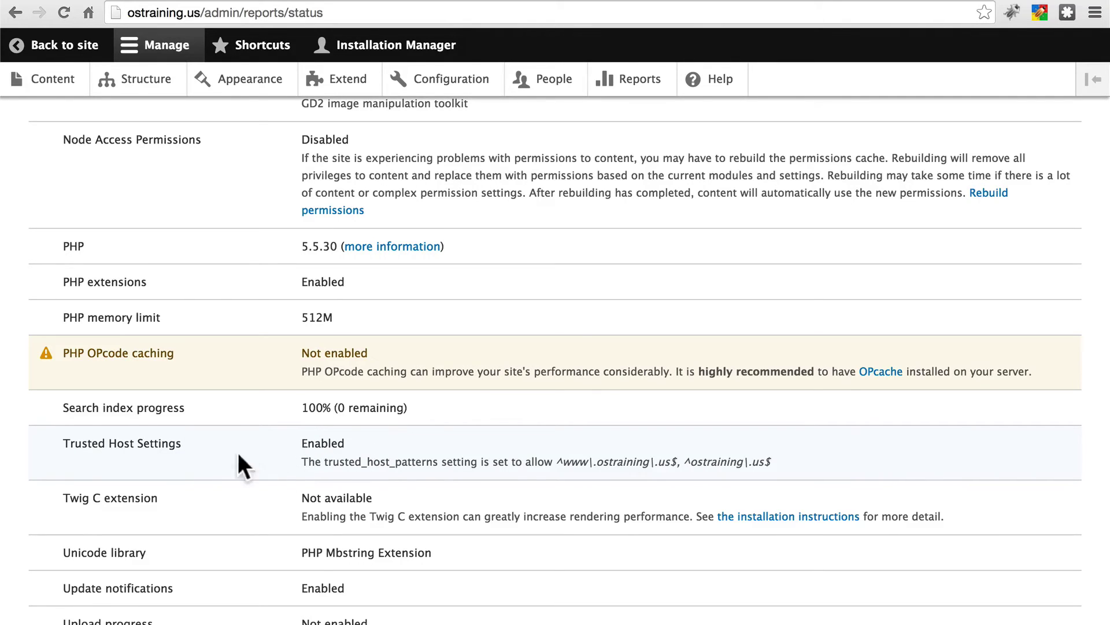
scroll(310, 443, "up", 5)
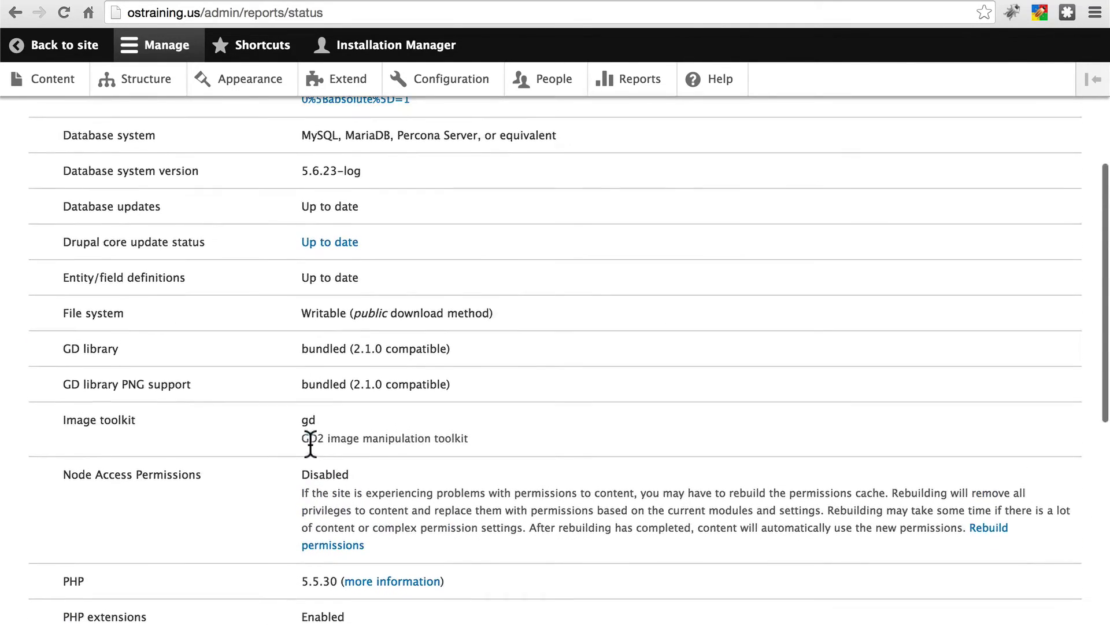
scroll(310, 441, "down", 4)
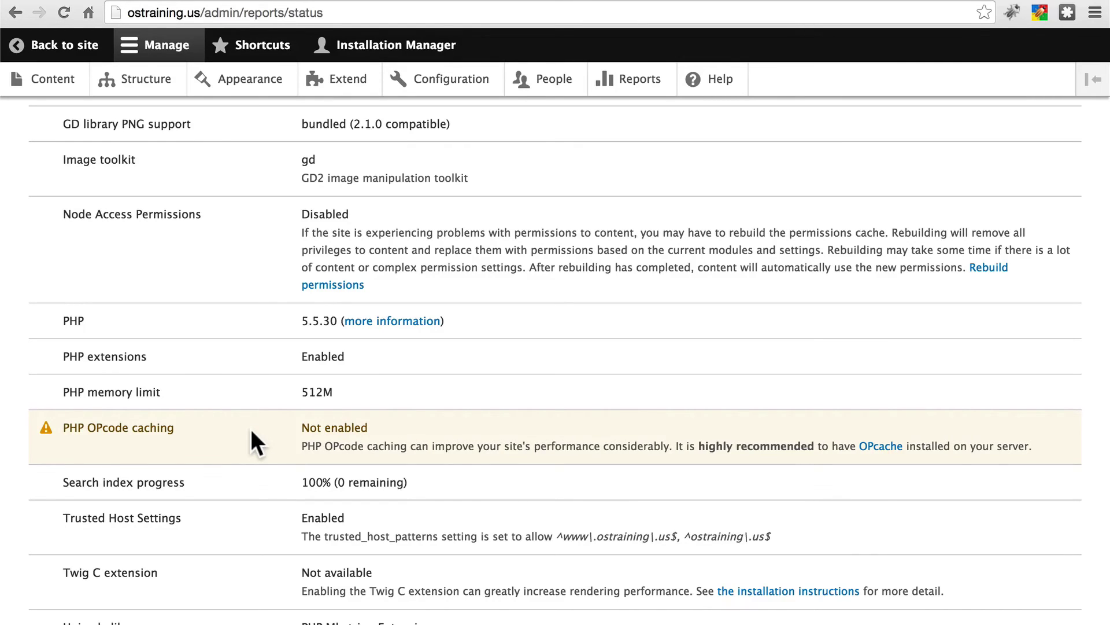
scroll(251, 428, "up", 10)
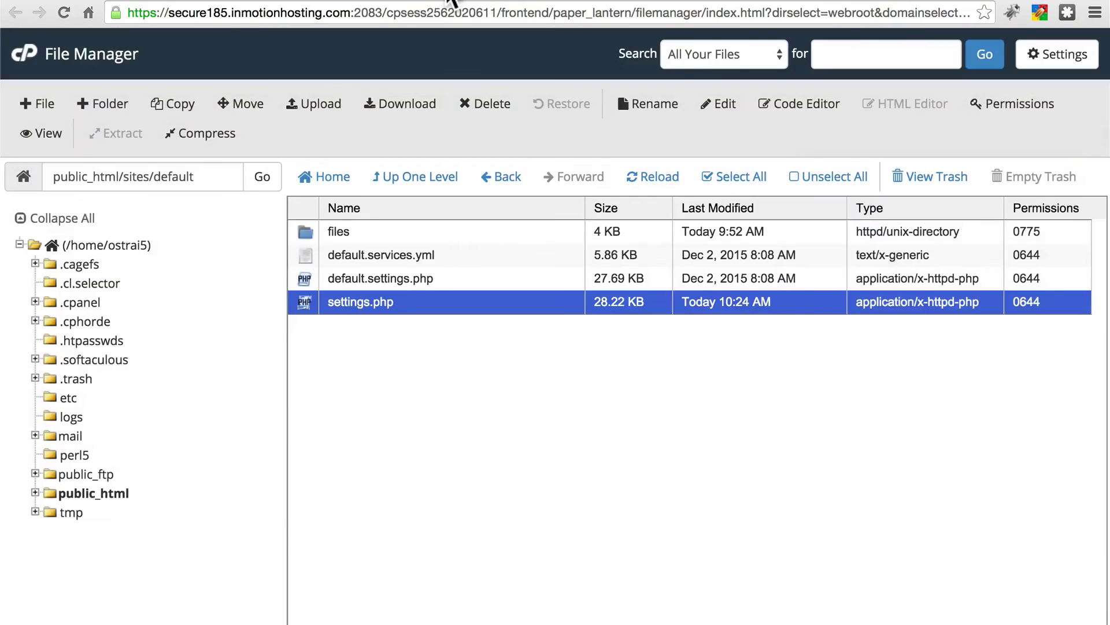
Make settings.php read-only again by removing owner write, returning it to 0444
key("ctrl+Tab")
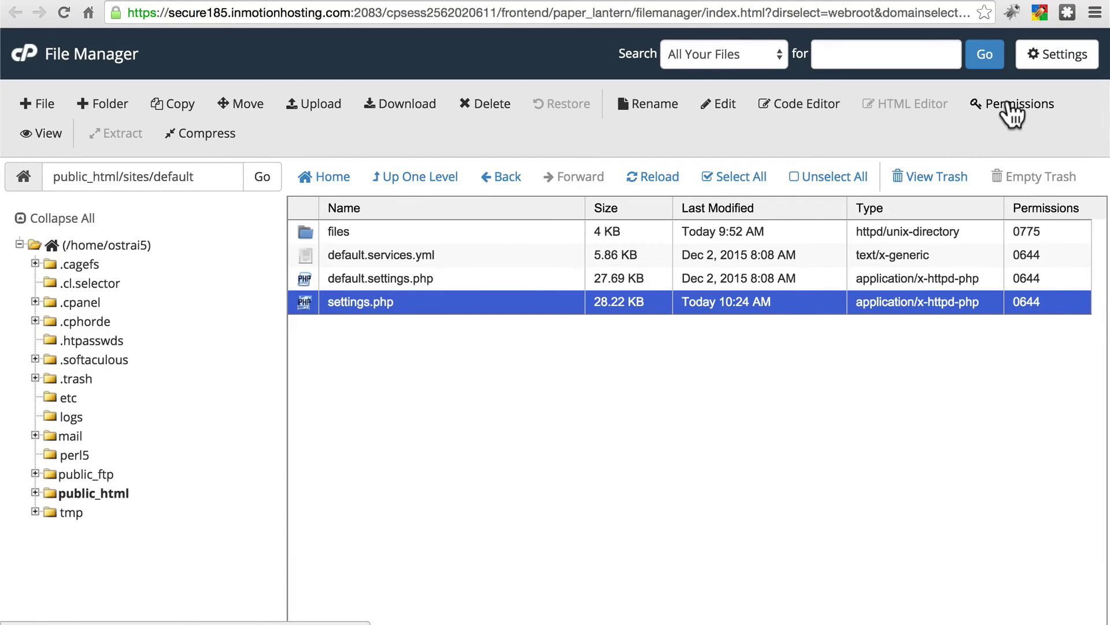
left_click(1012, 112)
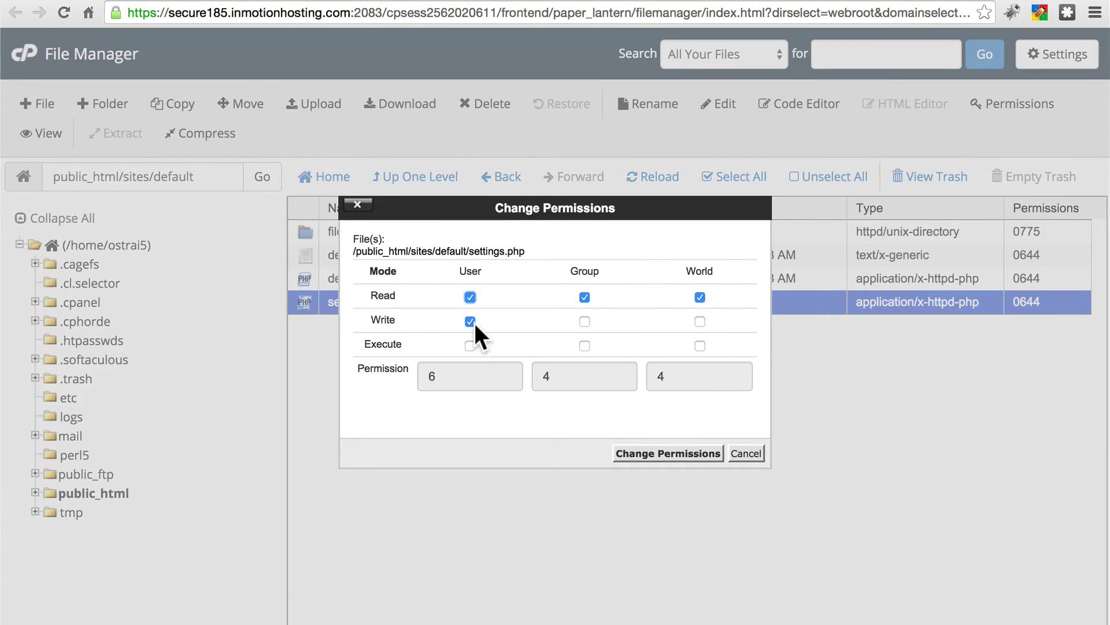
left_click(470, 321)
left_click(644, 455)
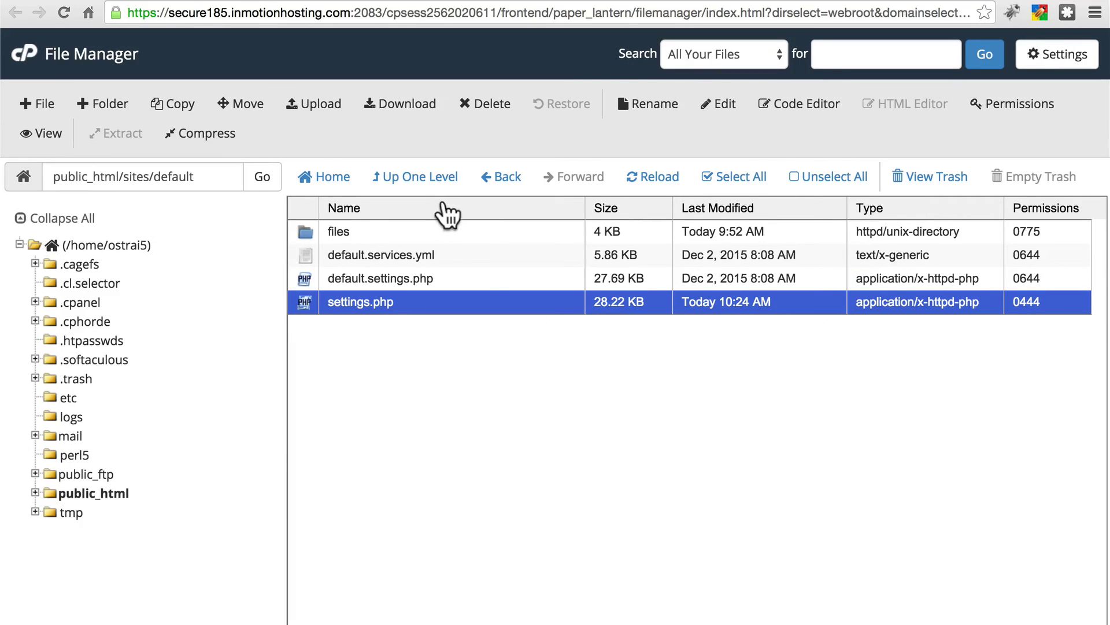
Check the default folder's permissions, leaving them unchanged at 0555
left_click(436, 184)
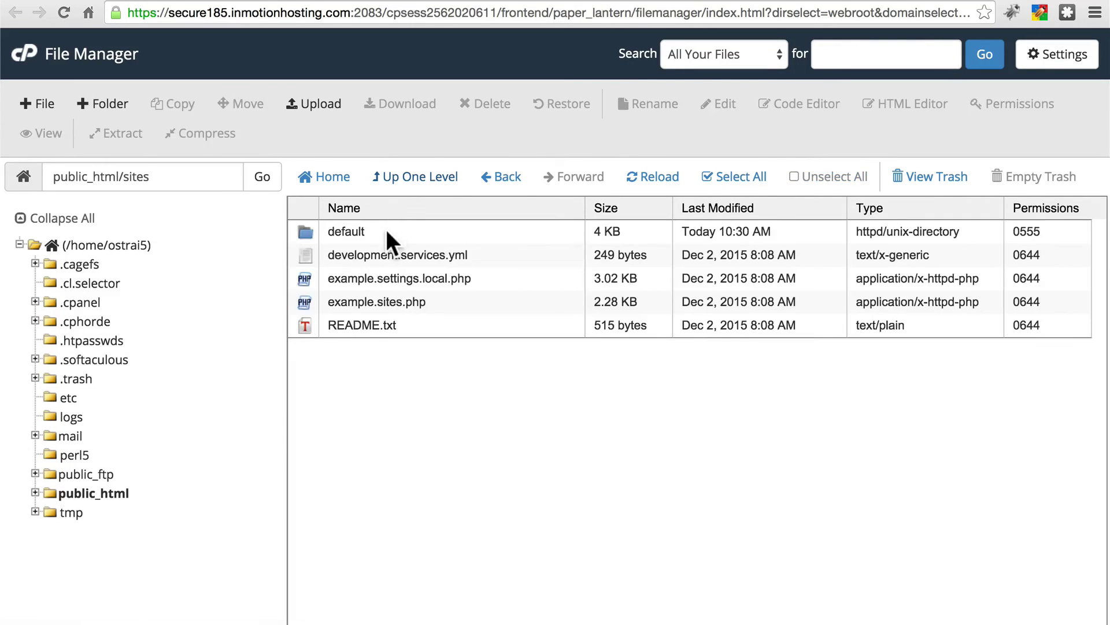
left_click(387, 232)
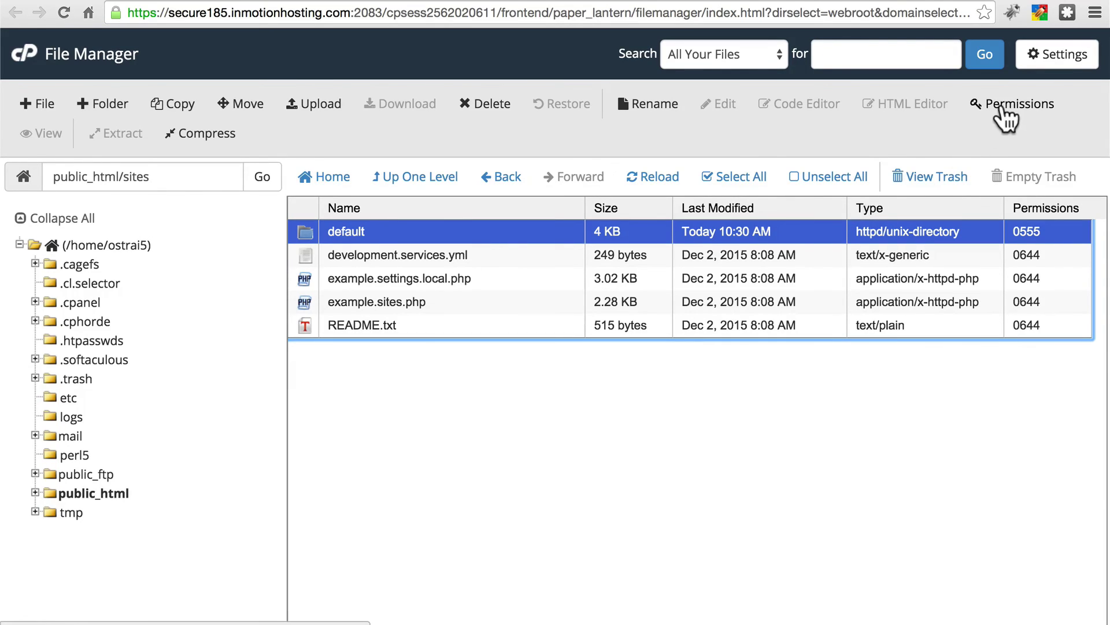
left_click(1006, 115)
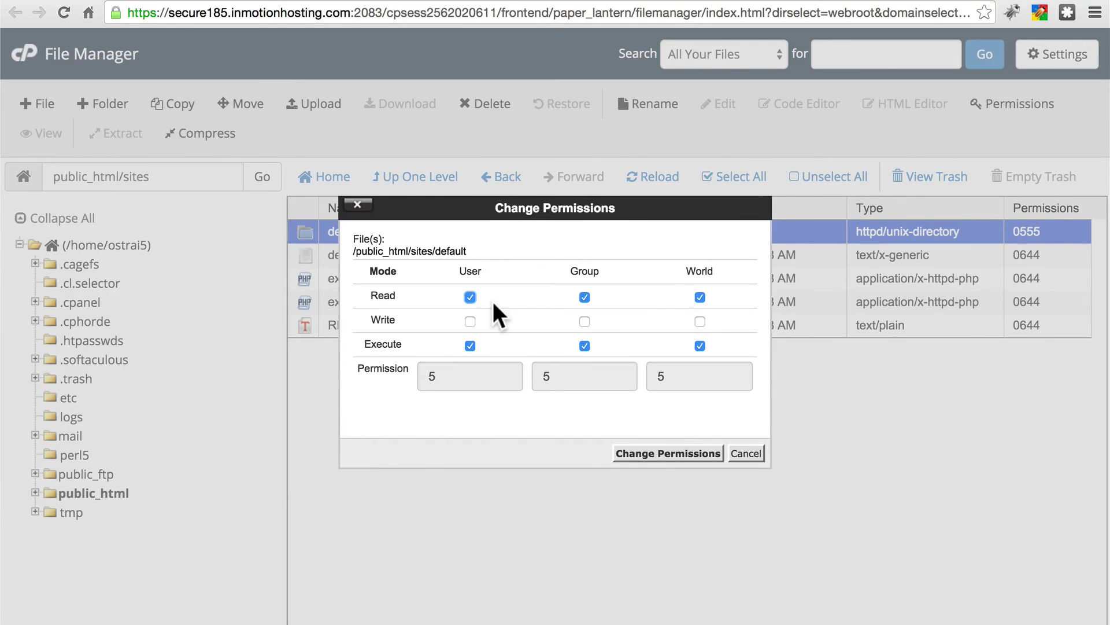
left_click(746, 454)
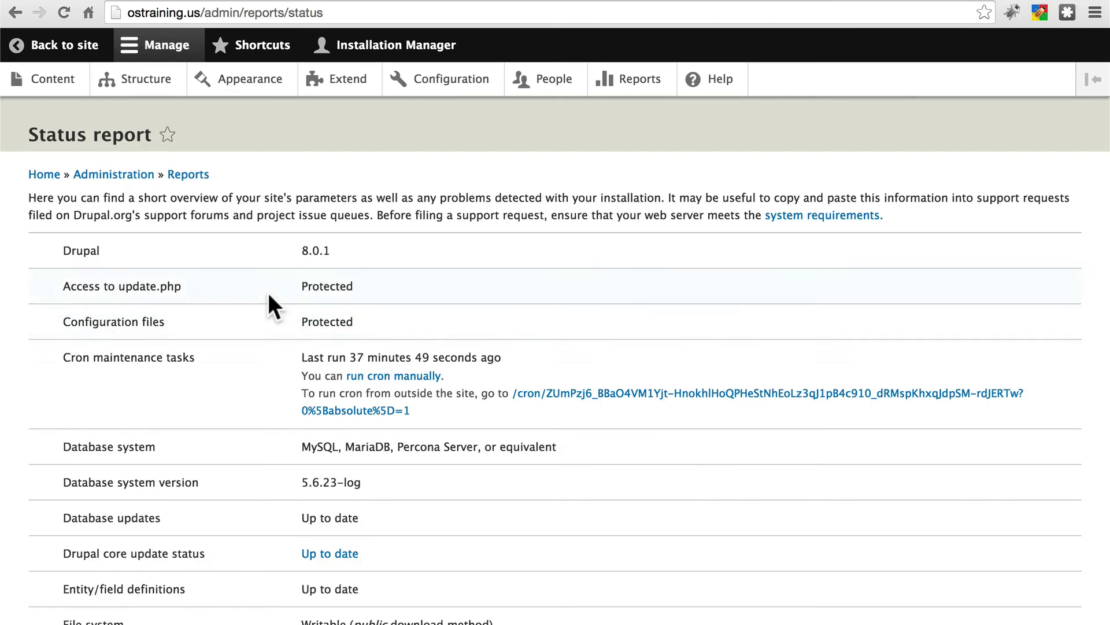
Leave the status report via Back to site to show the Drupal front page
scroll(269, 293, "down", 10)
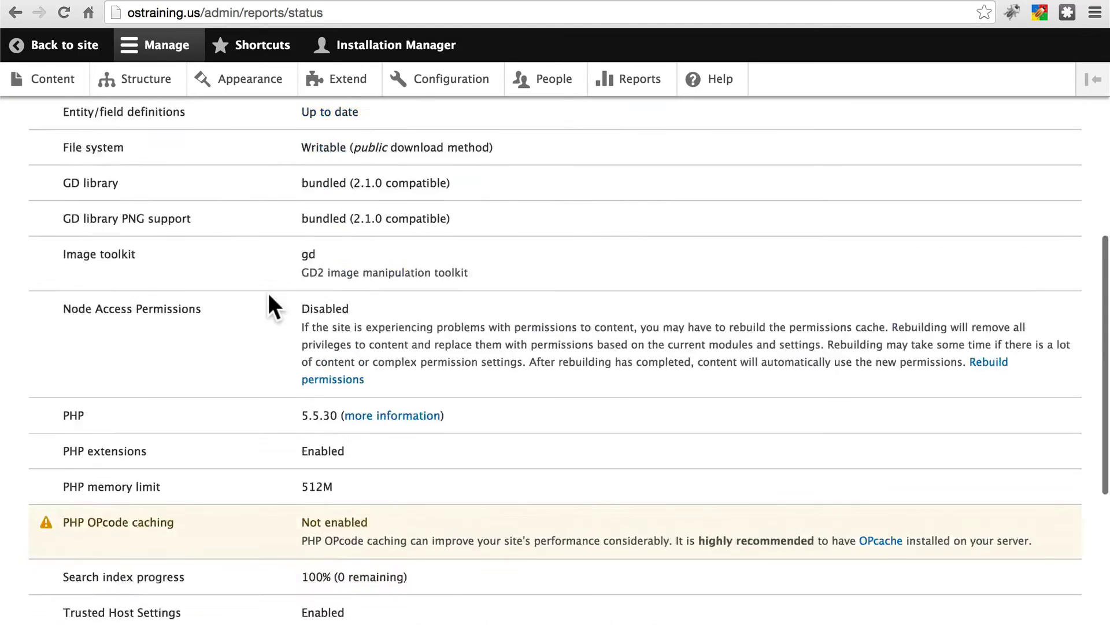
scroll(268, 293, "up", 10)
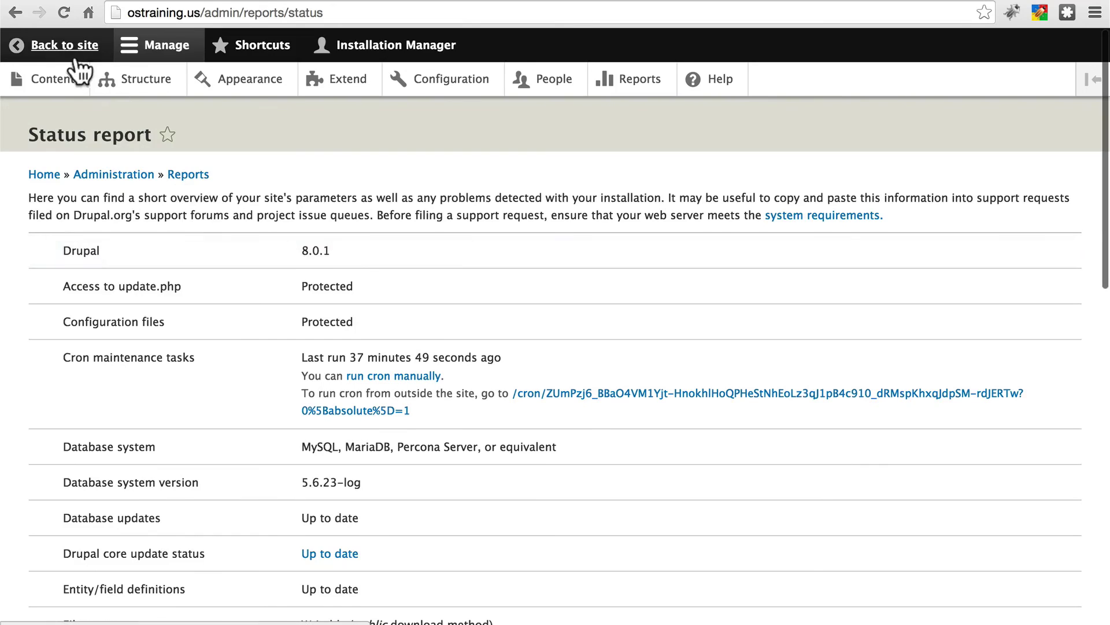
left_click(41, 48)
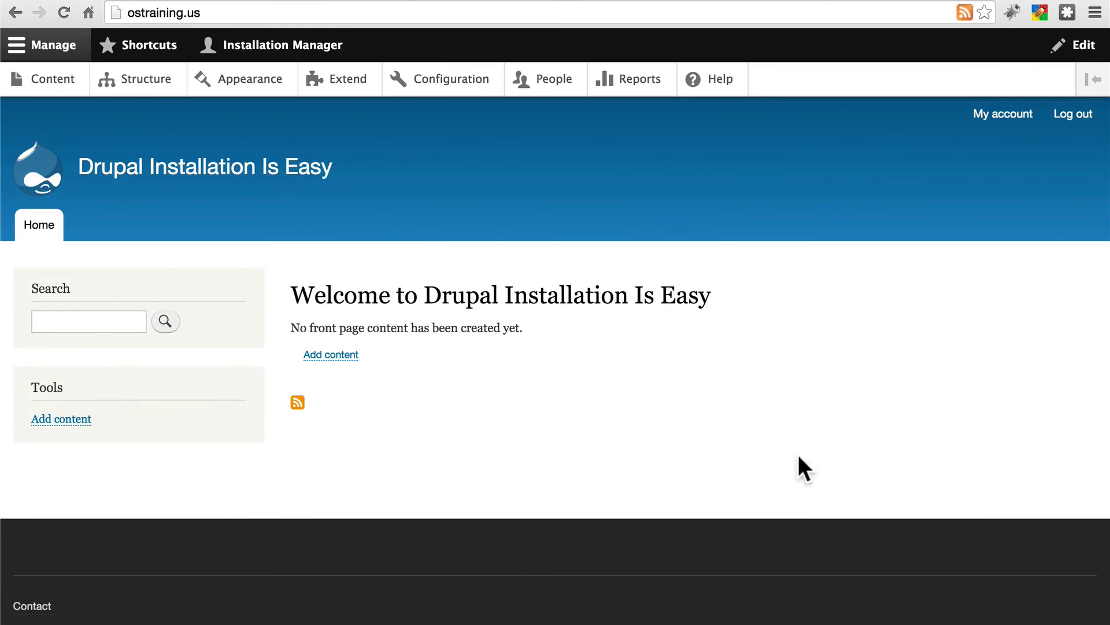